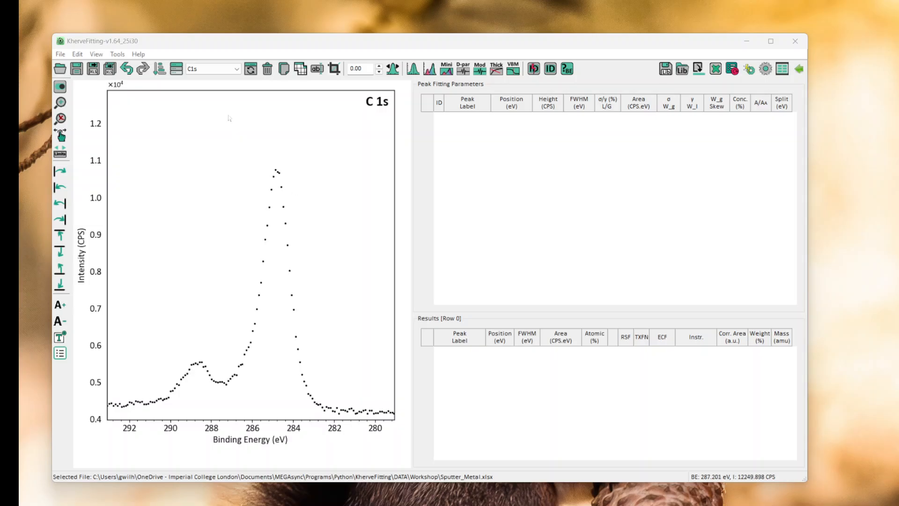
View the software's About information with its version and developer details, and close it again.
left_click(138, 54)
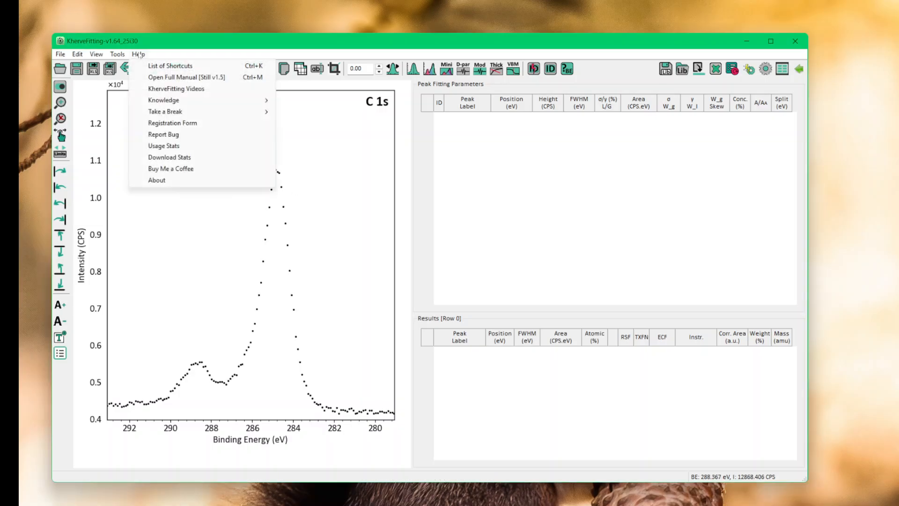
left_click(186, 180)
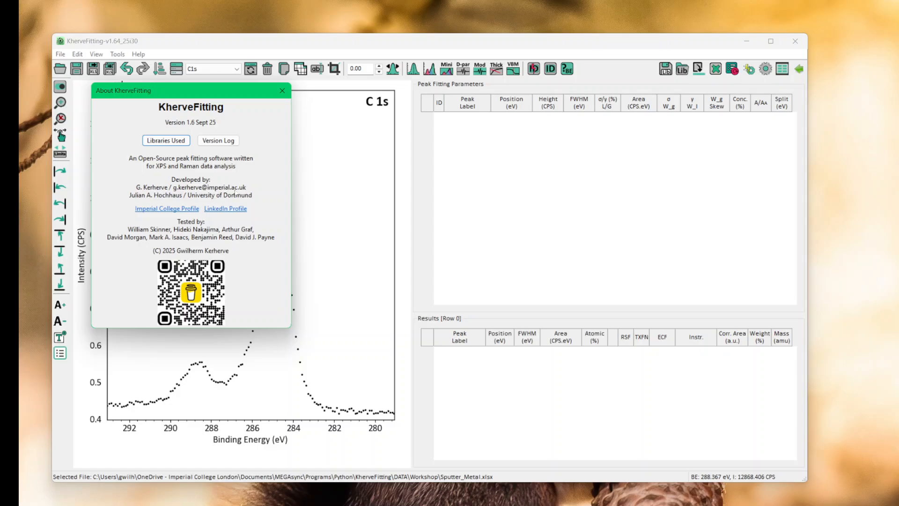
left_click_drag(199, 96, 439, 145)
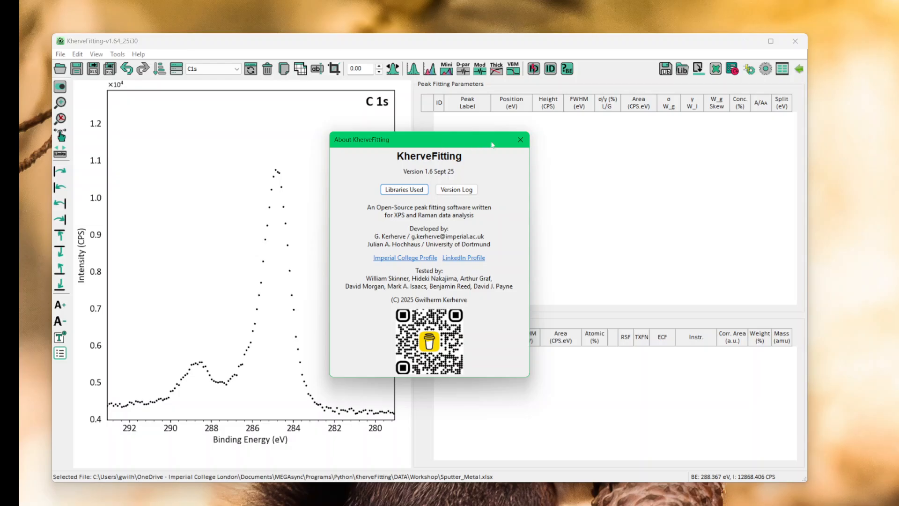
left_click(520, 140)
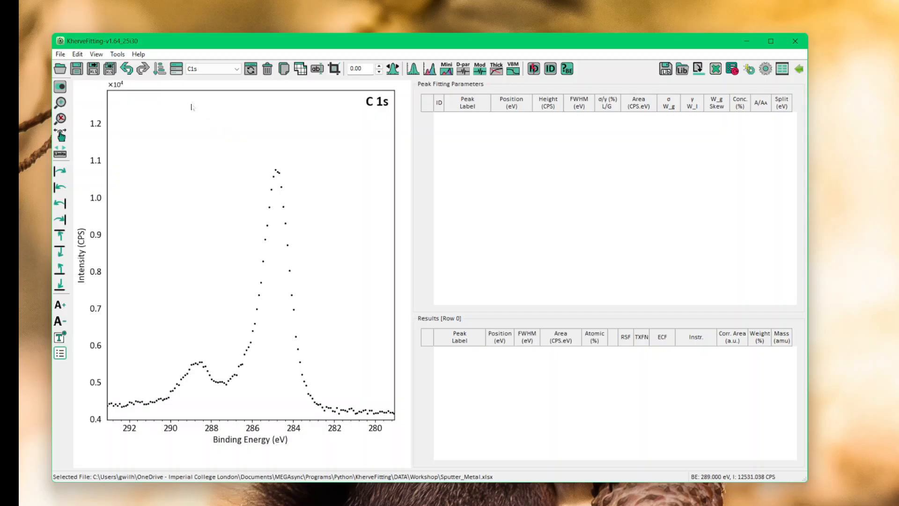
Name the experiments in rows 5 and 6 of the Sample/Experiment Manager "Clean 5x" and "Clean 6x", and save the workbook.
left_click(176, 69)
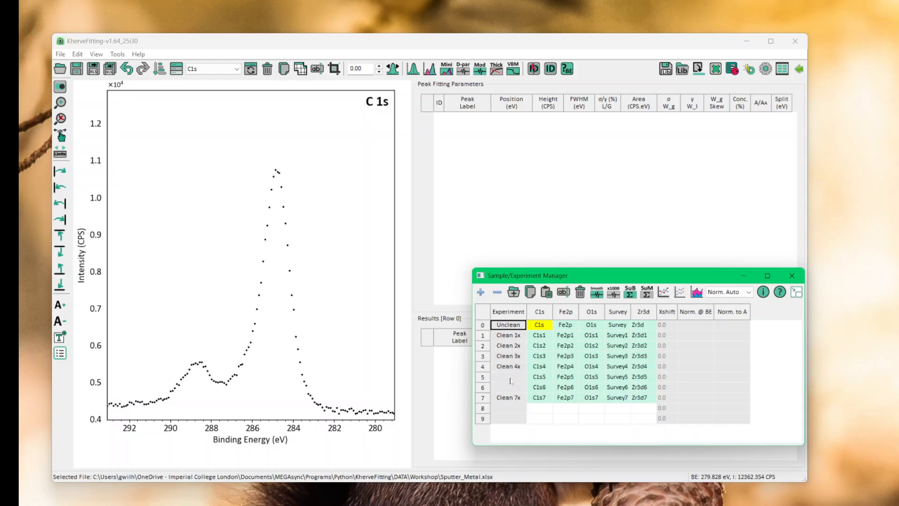
double_click(510, 377)
type("Clean5x")
key("Left")
key("Return")
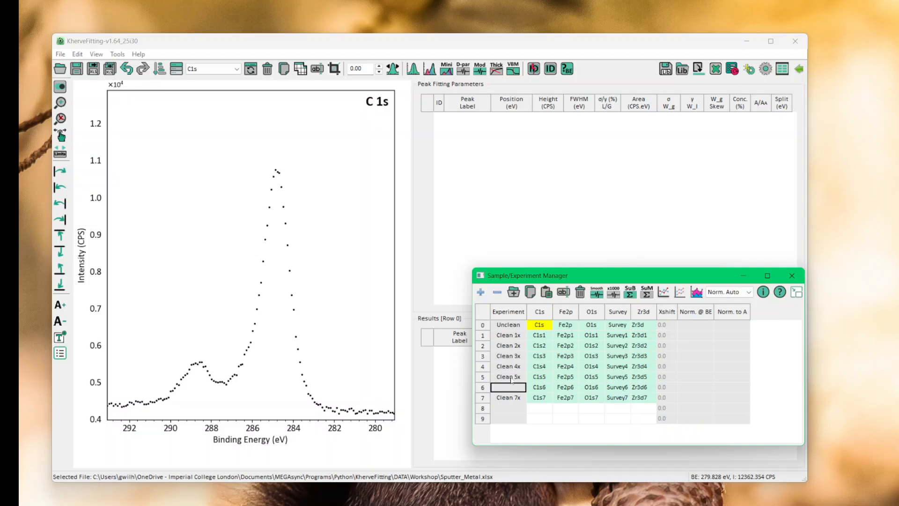
type("Clean 6x")
key("Return")
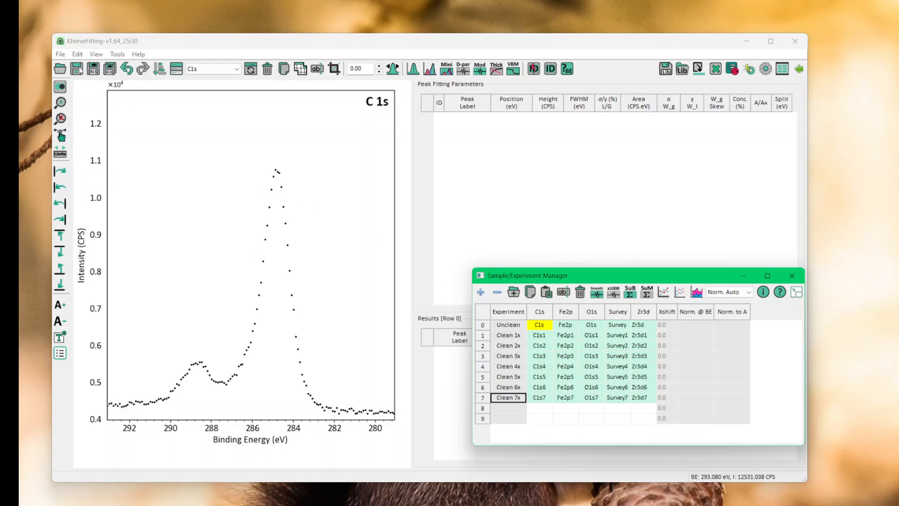
left_click(78, 69)
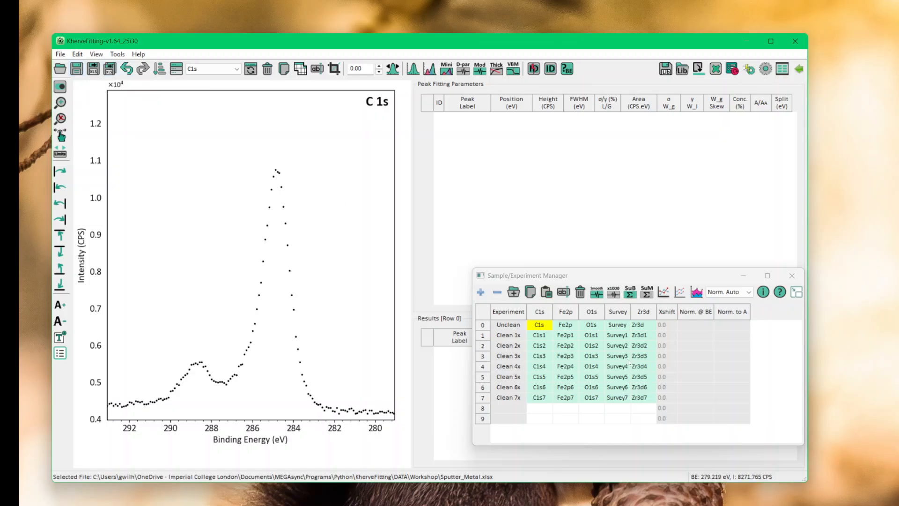
Plot all O1s spectra from the experiment table overlaid with automatic normalization, keeping the manager window out of the way.
left_click(592, 313)
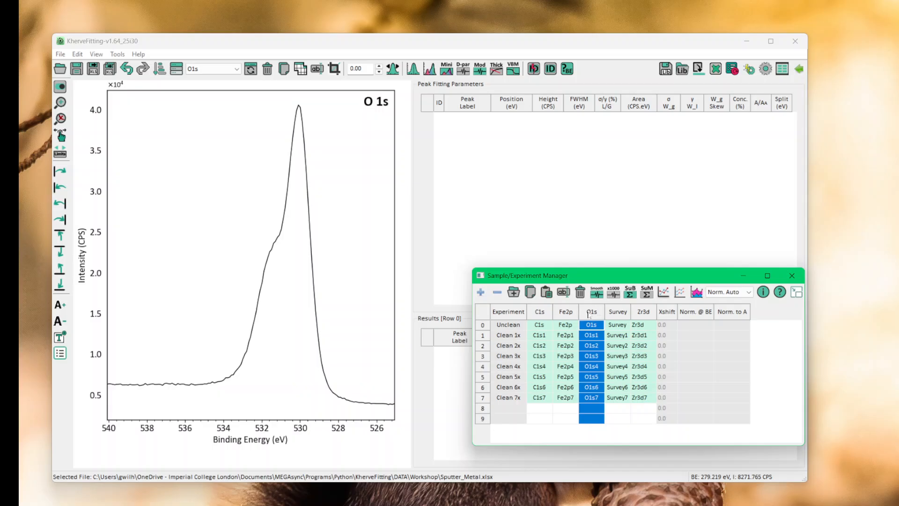
left_click(665, 294)
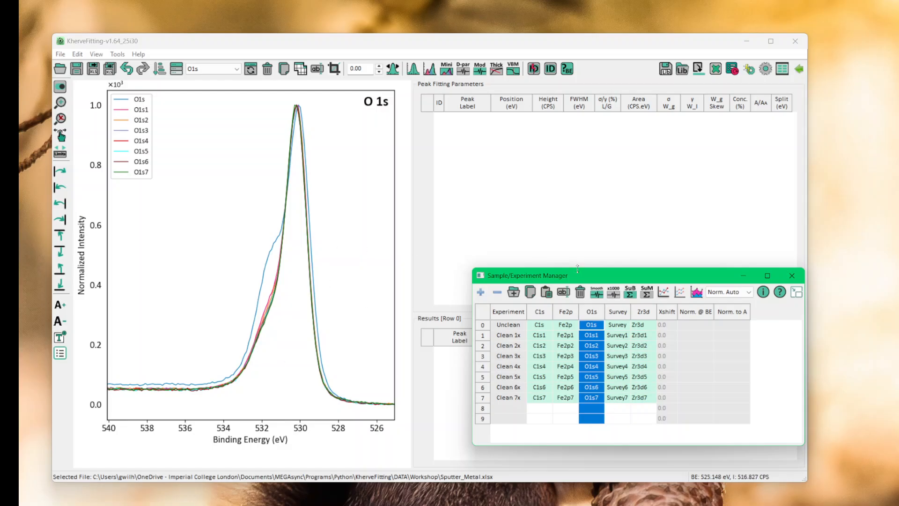
left_click_drag(585, 278, 584, 308)
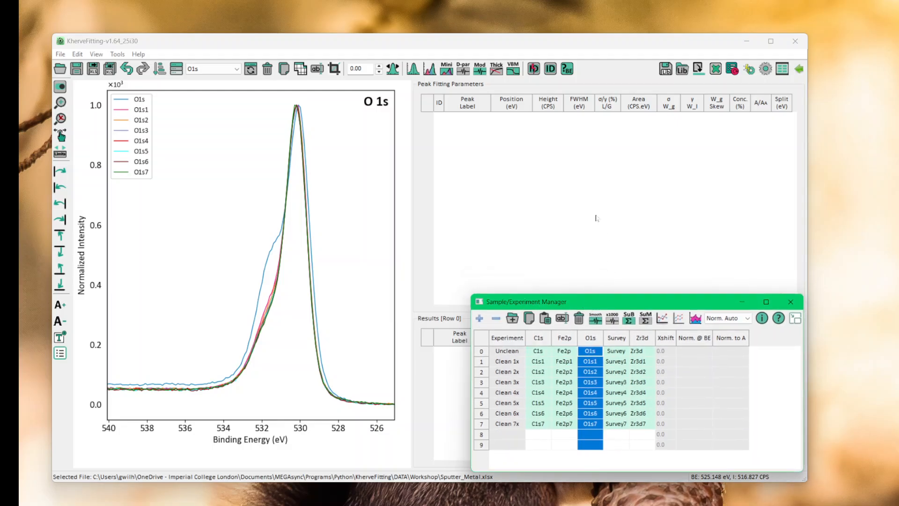
Display only the Unclean experiment's O1s spectrum and open Mini Peak Fitting for it, placed clear of the plot.
left_click(592, 353)
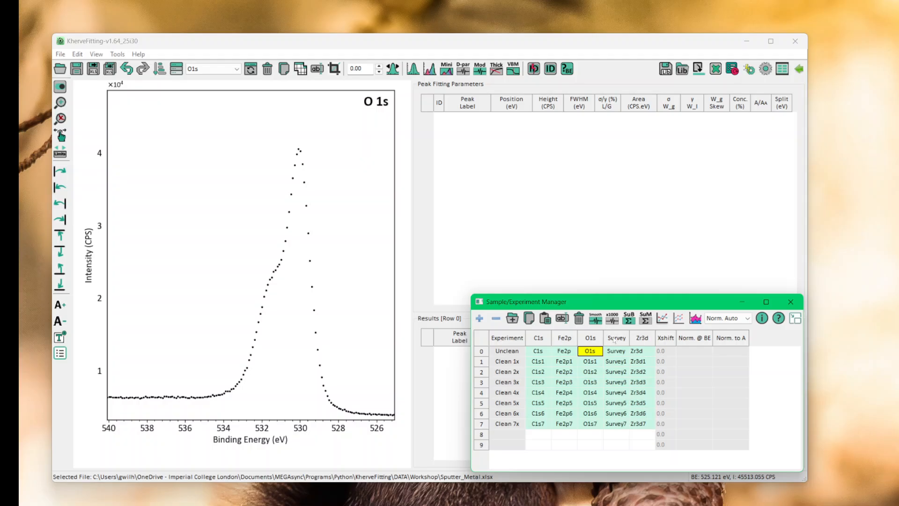
left_click(447, 69)
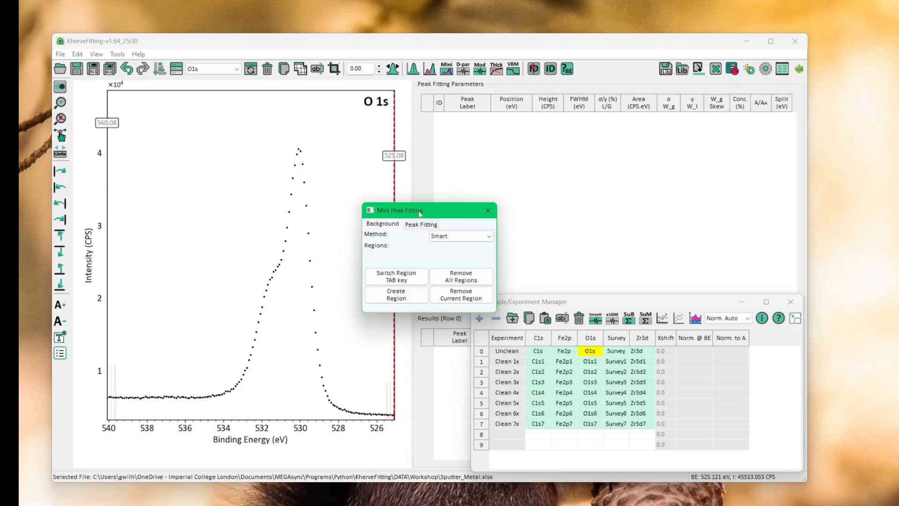
left_click_drag(418, 211, 528, 154)
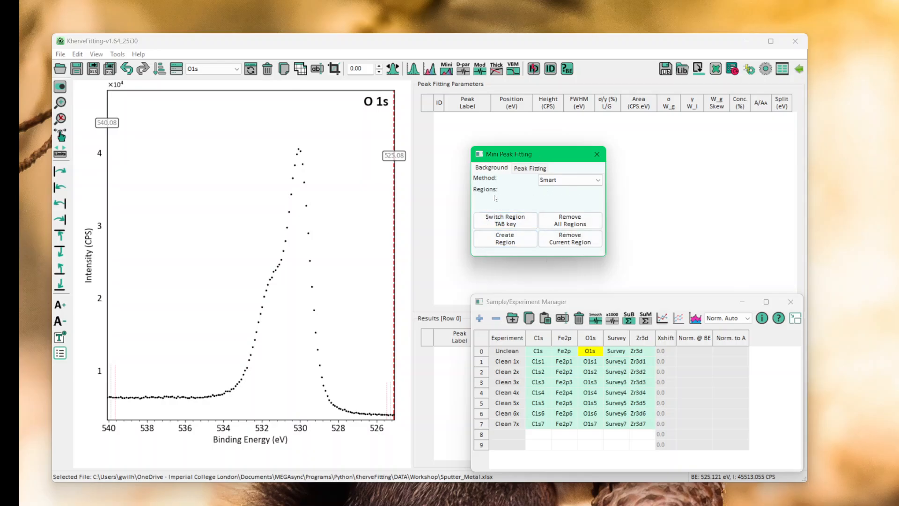
Review the background methods and the fitting models offered in Mini Peak Fitting.
left_click(567, 182)
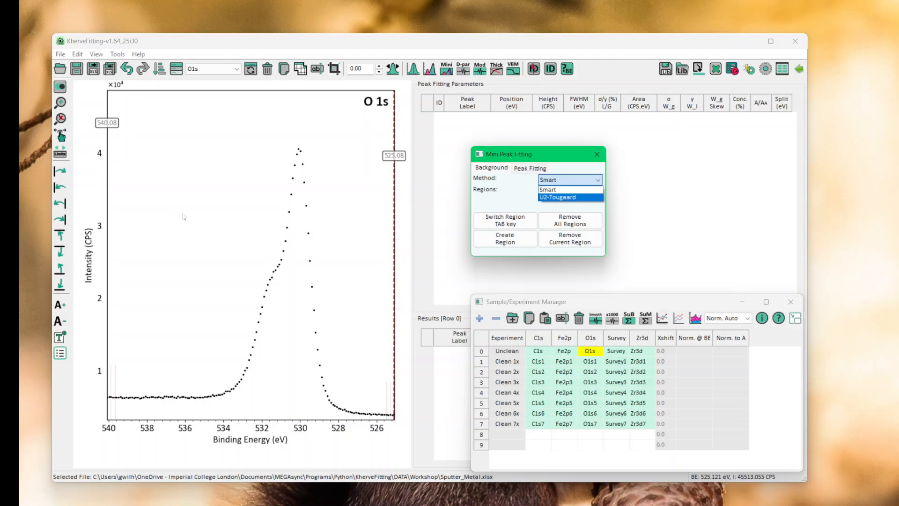
left_click(520, 197)
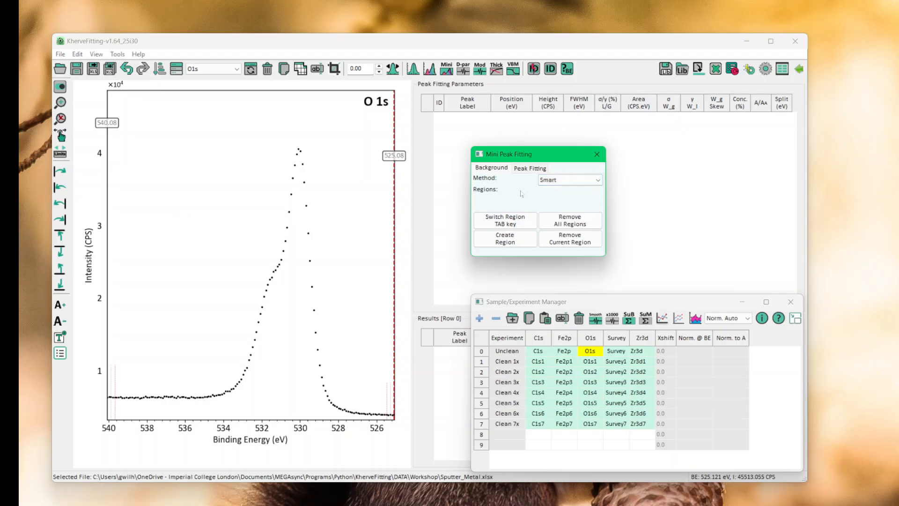
left_click(533, 170)
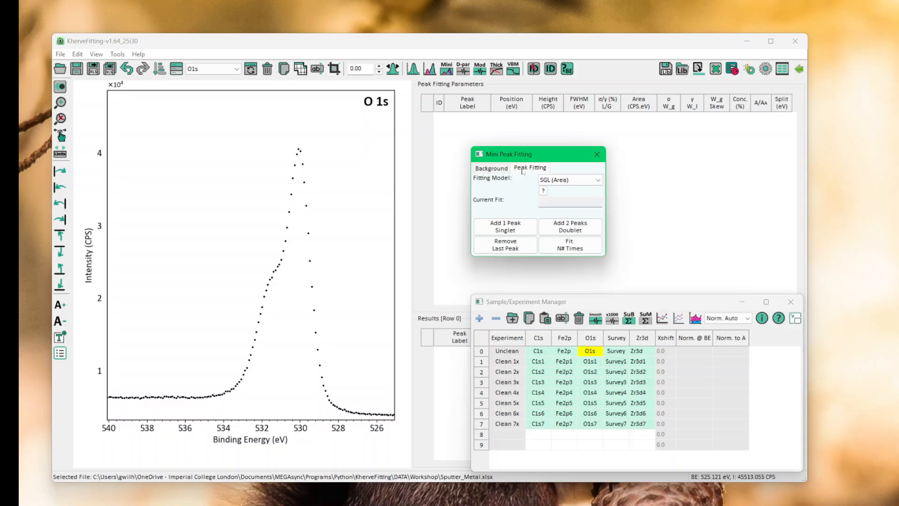
left_click(570, 182)
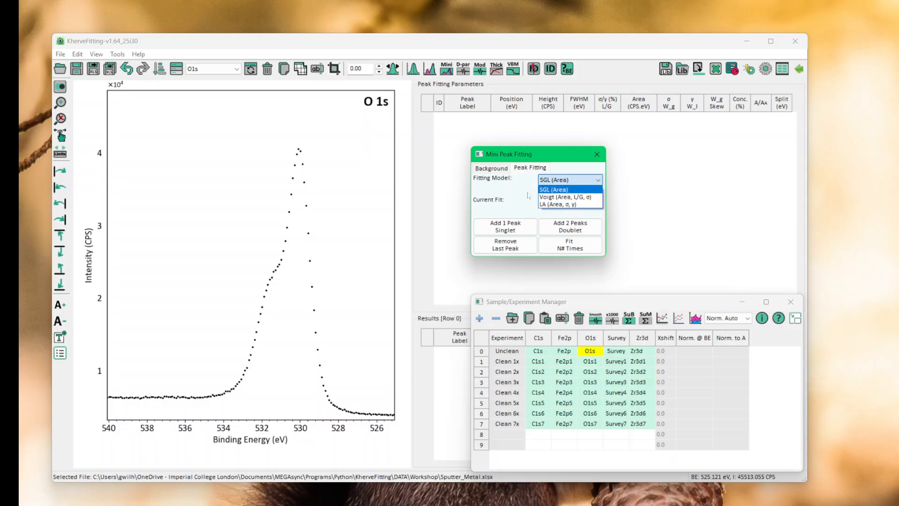
left_click(527, 195)
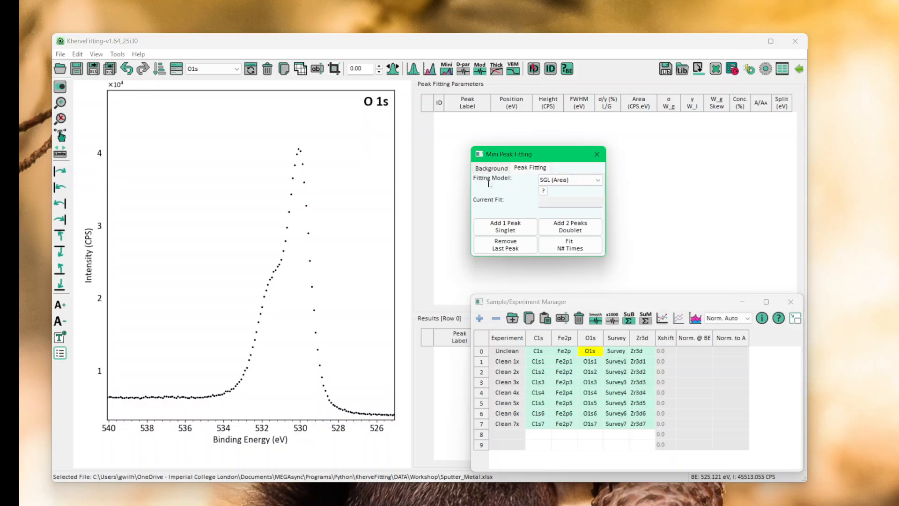
Create a Smart background region on the O 1s spectrum from about 539.27 to 525.83 eV.
left_click(491, 167)
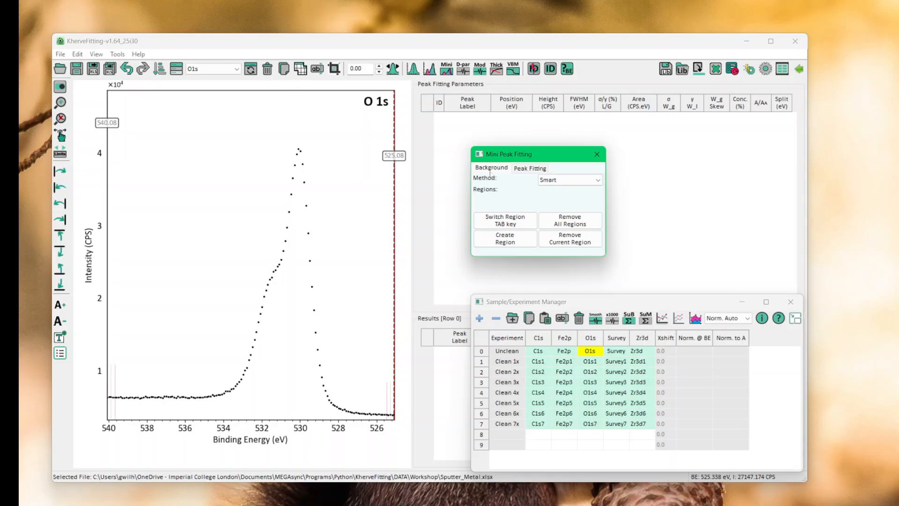
left_click(382, 257)
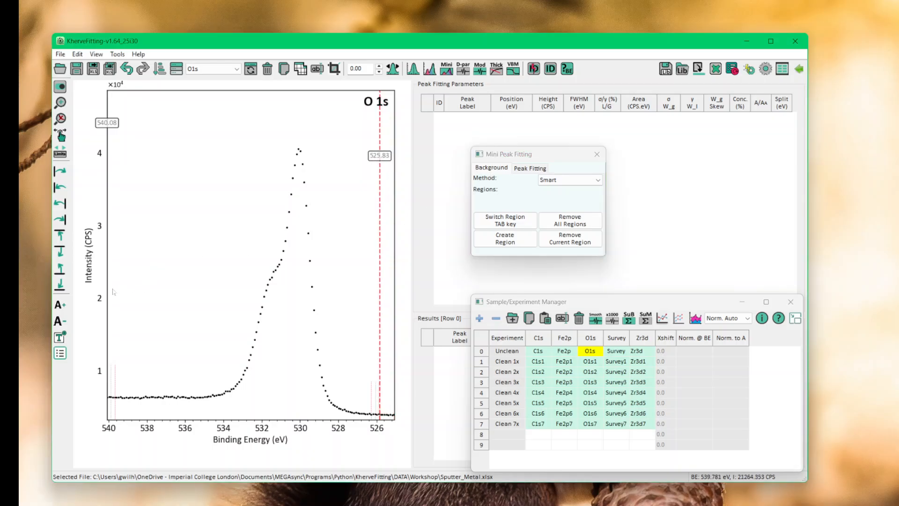
left_click_drag(115, 294, 123, 298)
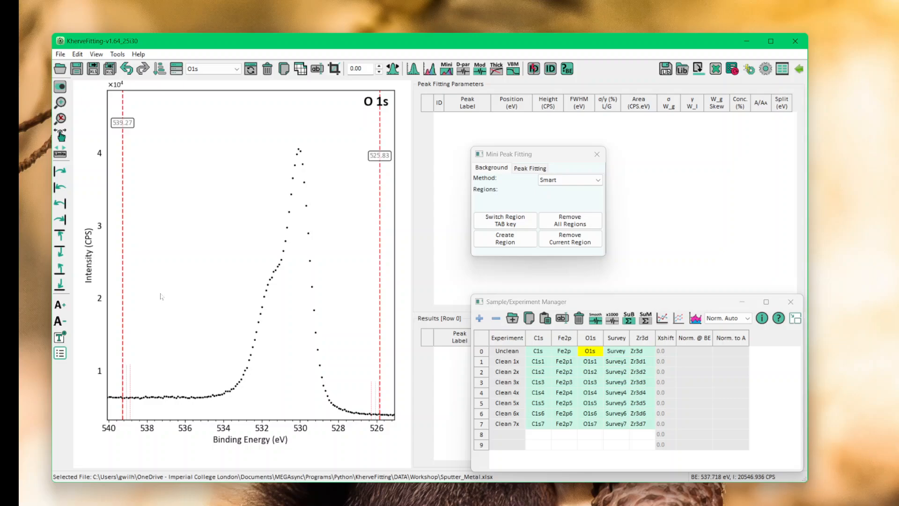
left_click(501, 240)
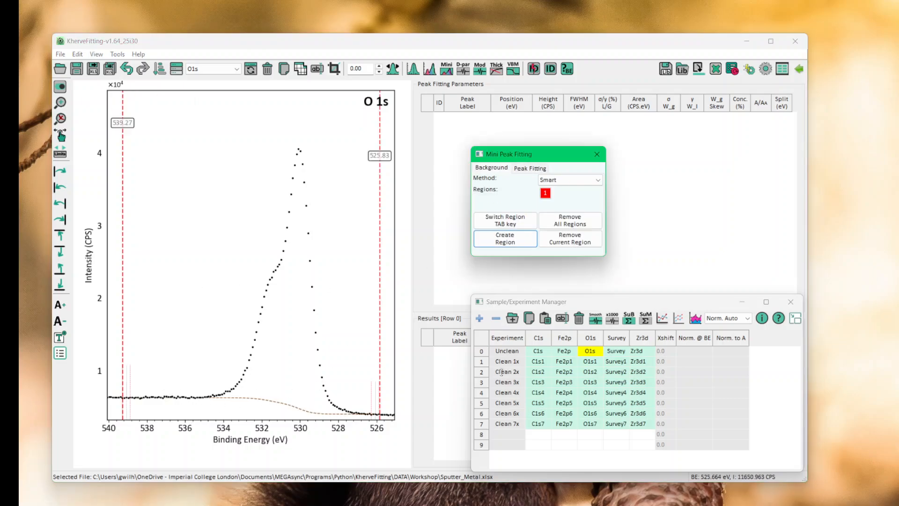
Add two singlet peaks with the SGL (Area) model to the O 1s spectrum and close Mini Peak Fitting.
left_click(529, 168)
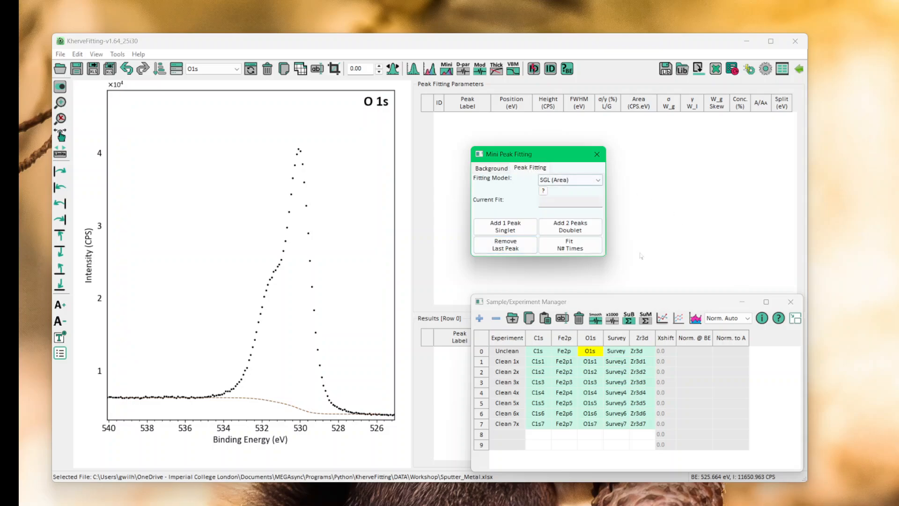
left_click(510, 229)
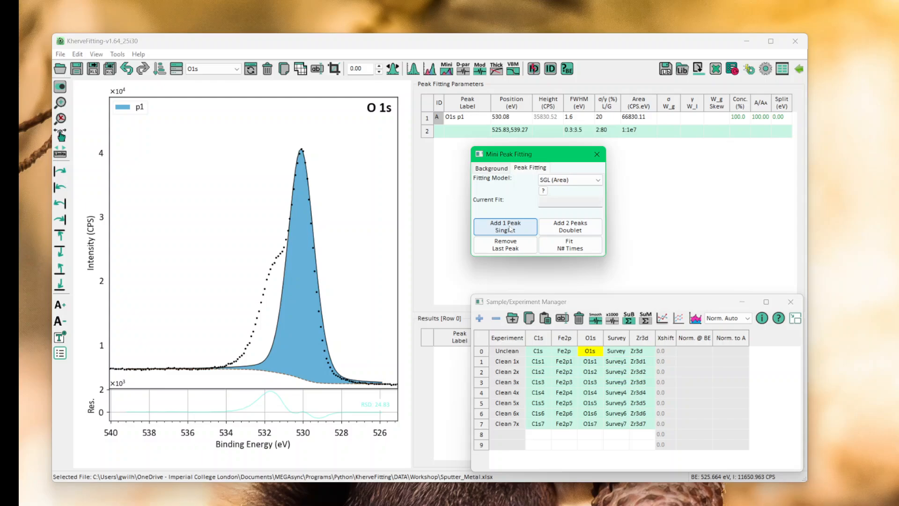
left_click(510, 229)
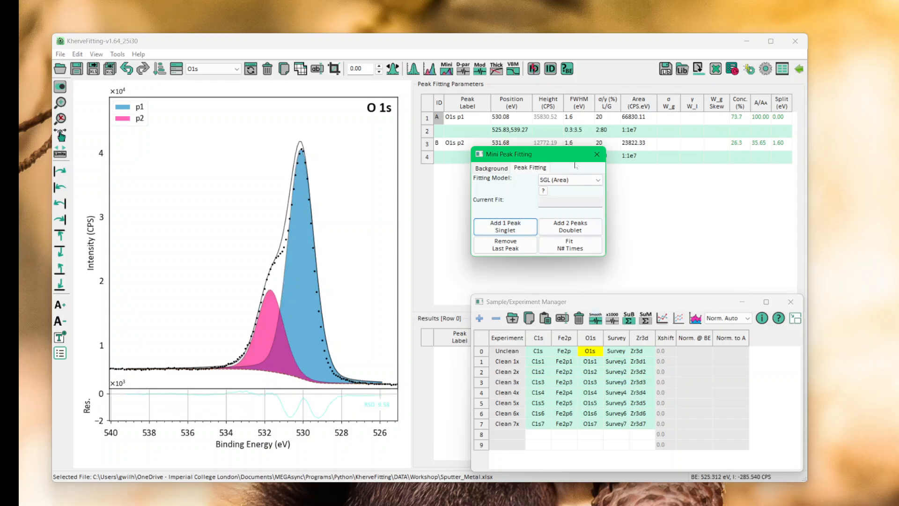
left_click_drag(538, 156, 561, 202)
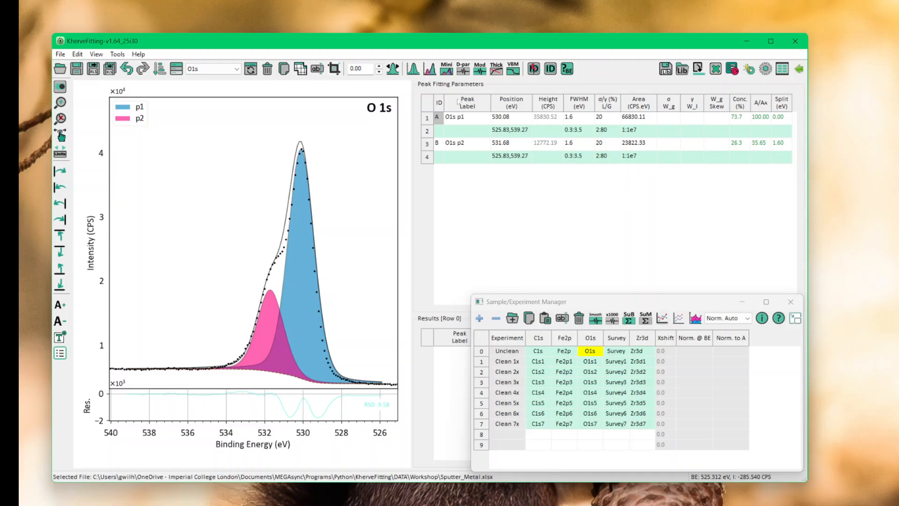
Using the full Peak Fitting window, move the O 1s background's low-energy limit to about 525.31 eV and its right offset to about -83.5.
left_click(429, 69)
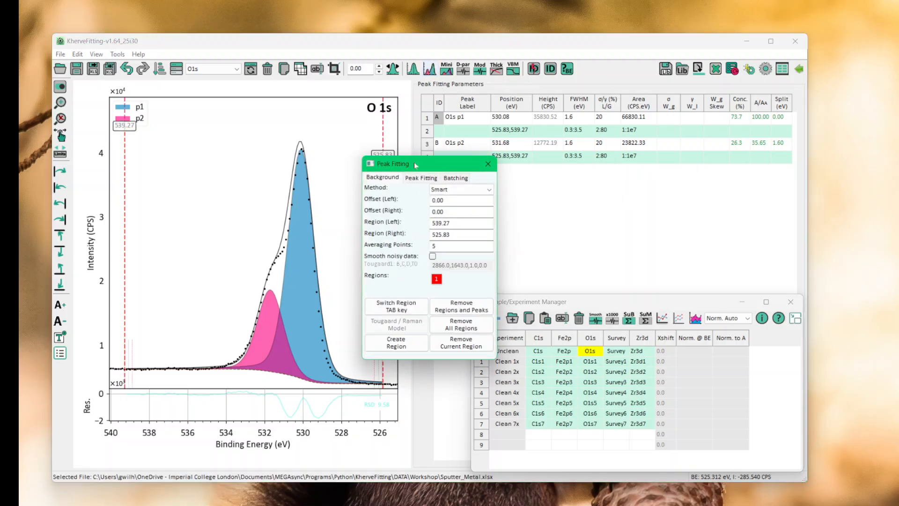
left_click_drag(416, 165, 565, 182)
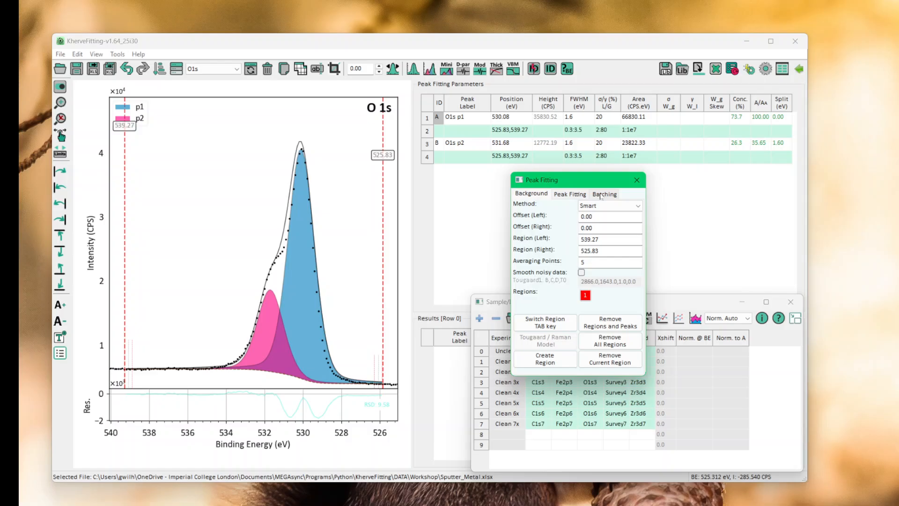
left_click_drag(576, 182, 599, 219)
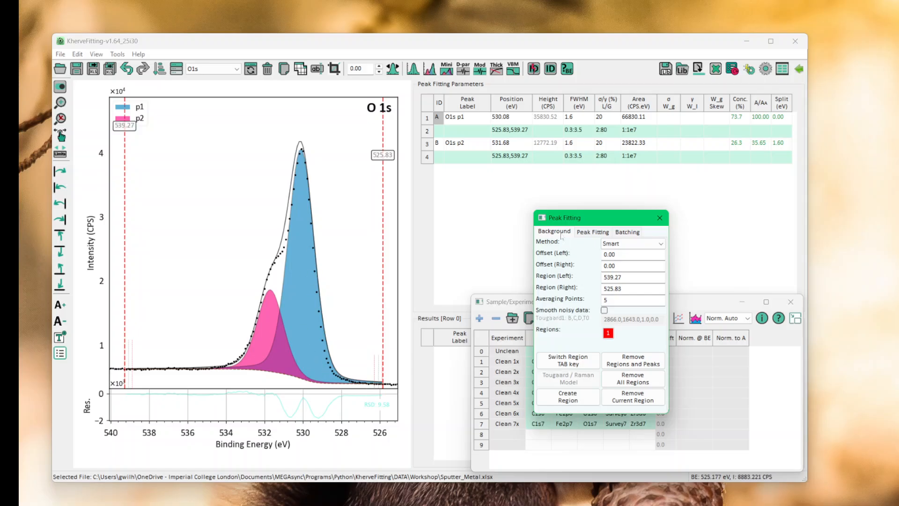
left_click(333, 43)
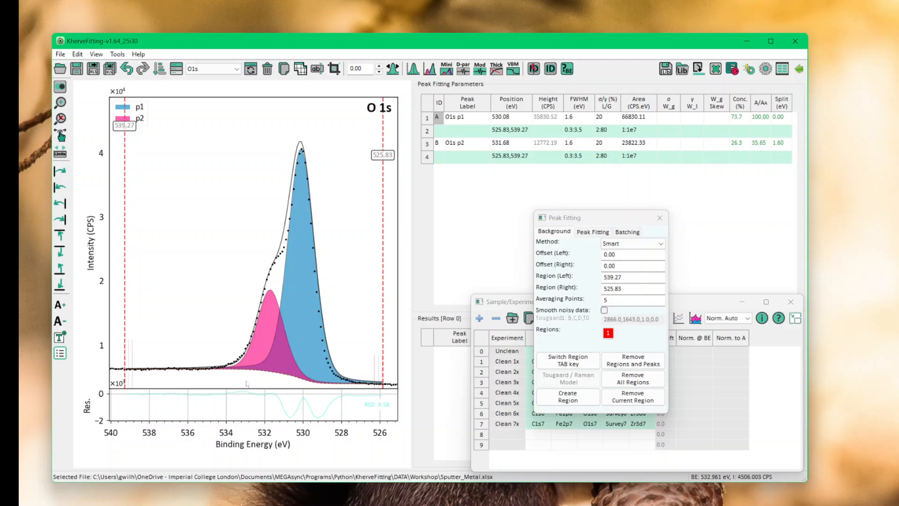
scroll(250, 366, "up", 8)
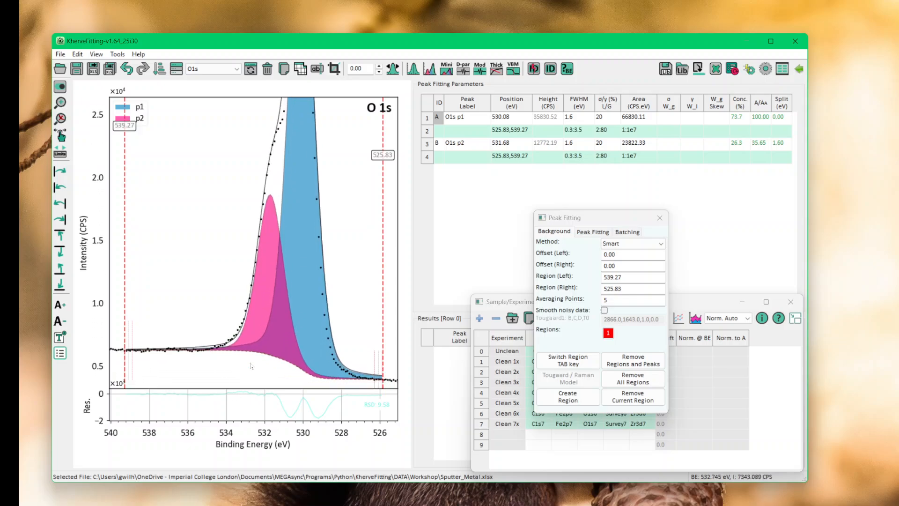
scroll(251, 366, "up", 2)
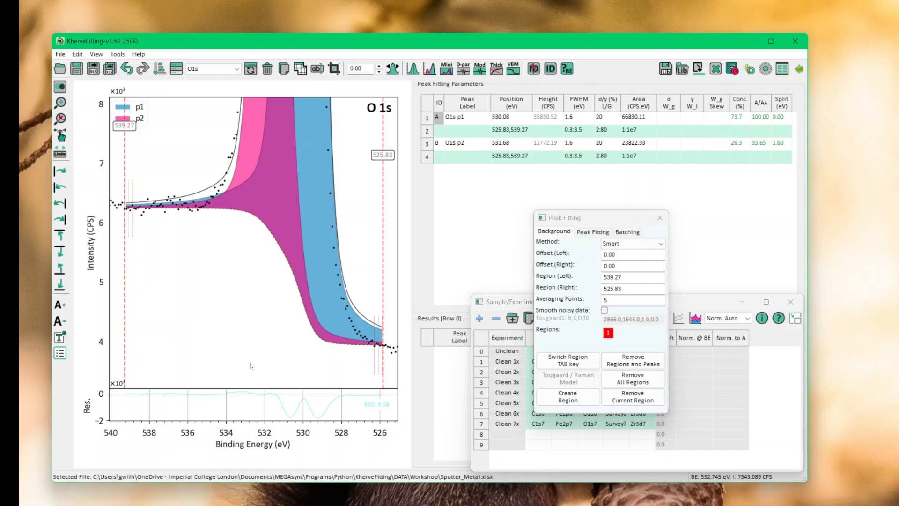
left_click_drag(383, 363, 394, 363)
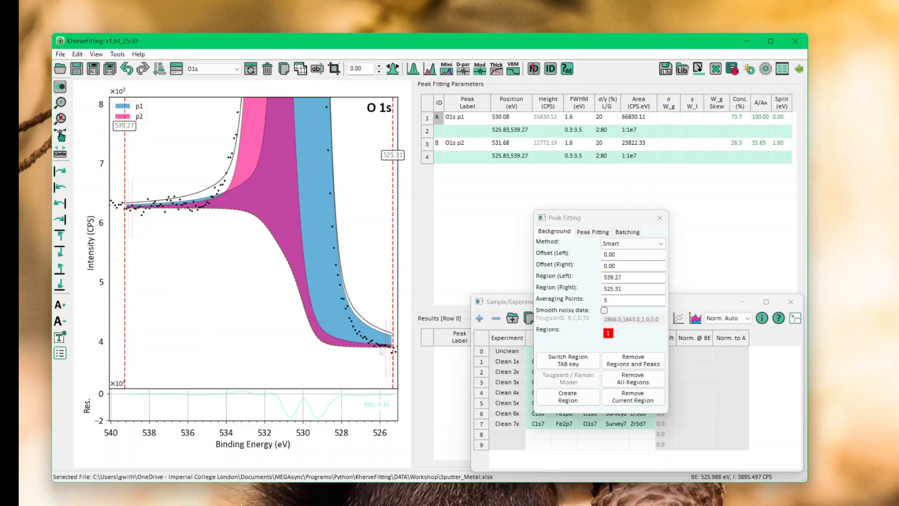
left_click_drag(381, 352, 384, 356)
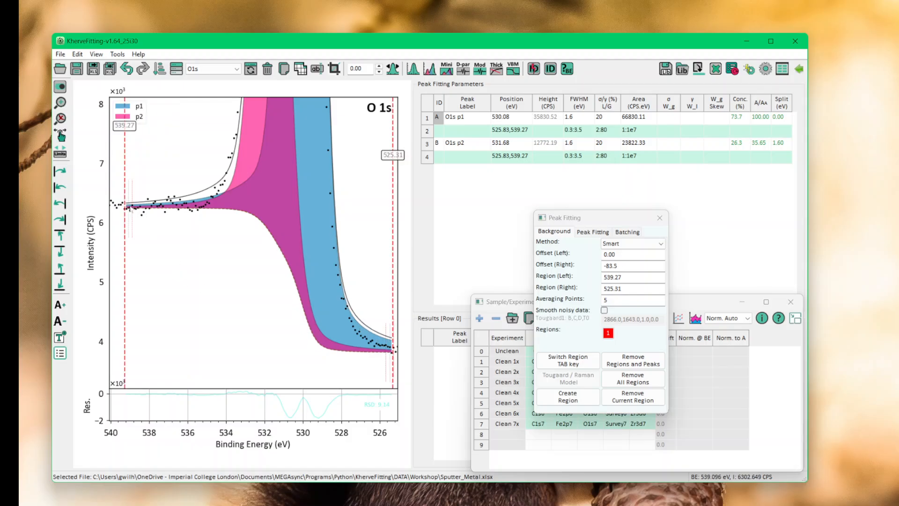
Lower the left end of the O 1s background to an offset of about -85.3.
left_click_drag(130, 208, 133, 217)
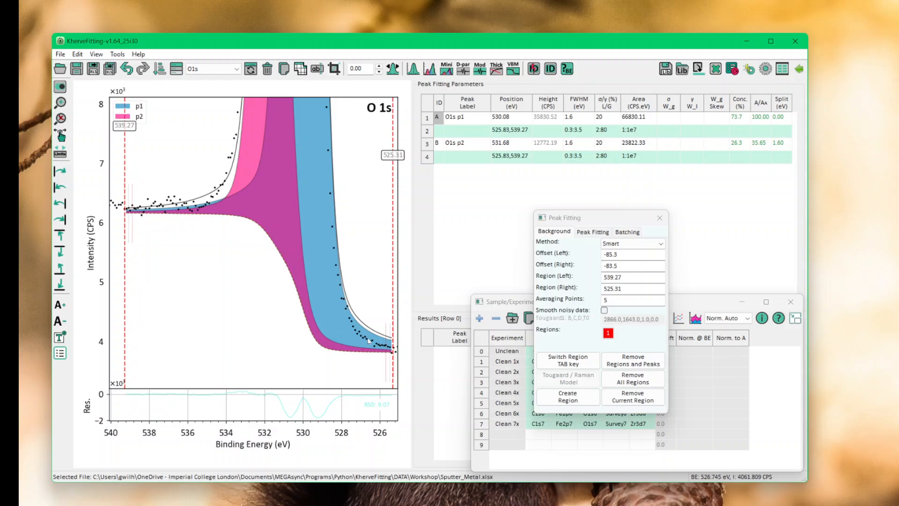
right_click(368, 259)
left_click(389, 277)
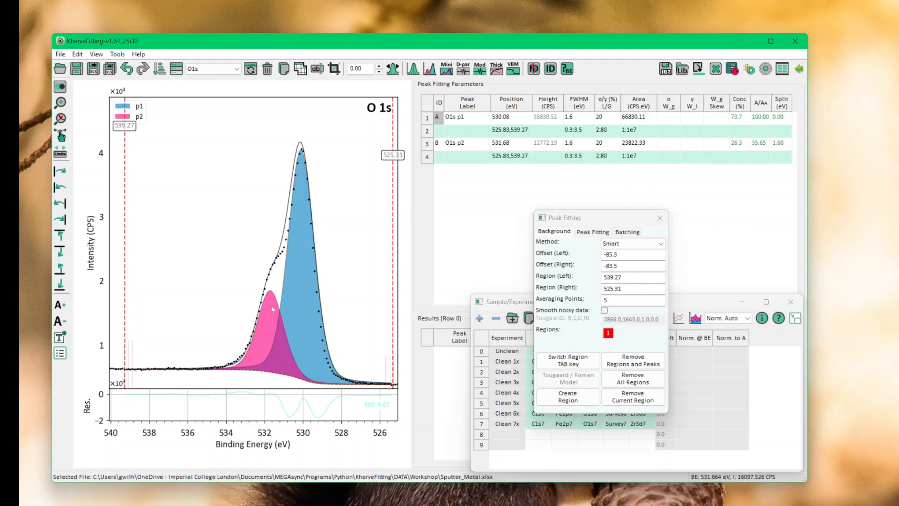
Fit the two O 1s peaks with least_squares for 20 iterations and inspect the fit near the background.
left_click(585, 233)
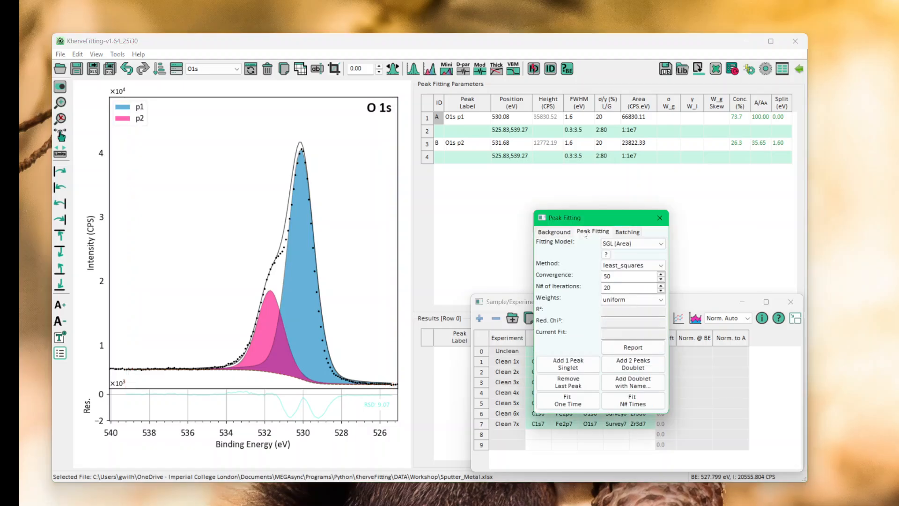
left_click(649, 405)
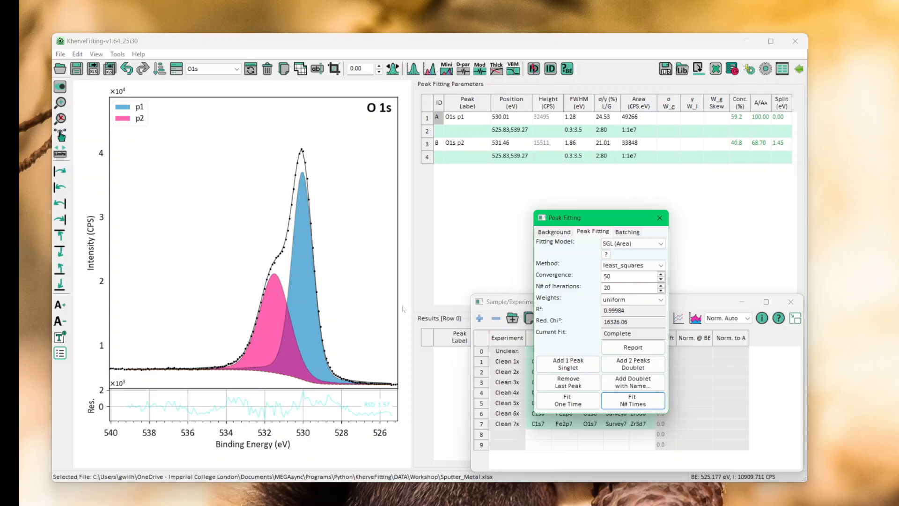
scroll(403, 309, "up", 5)
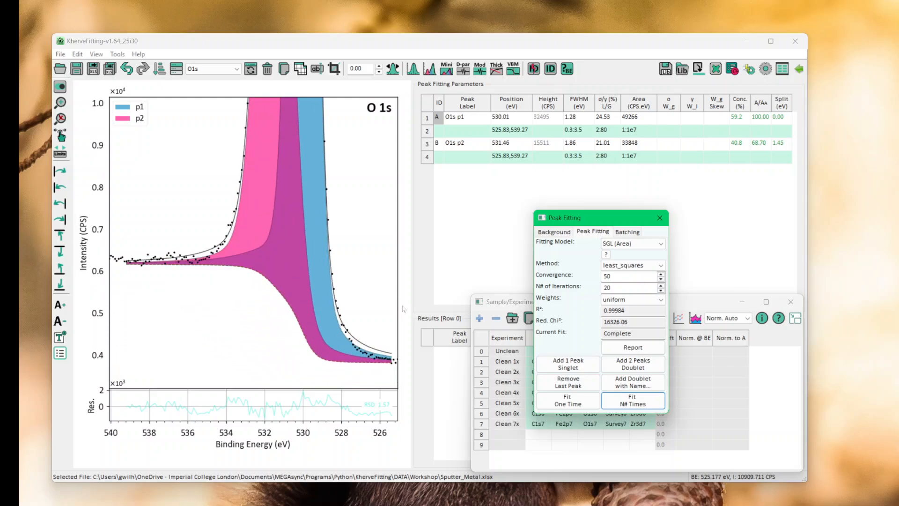
scroll(403, 310, "up", 3)
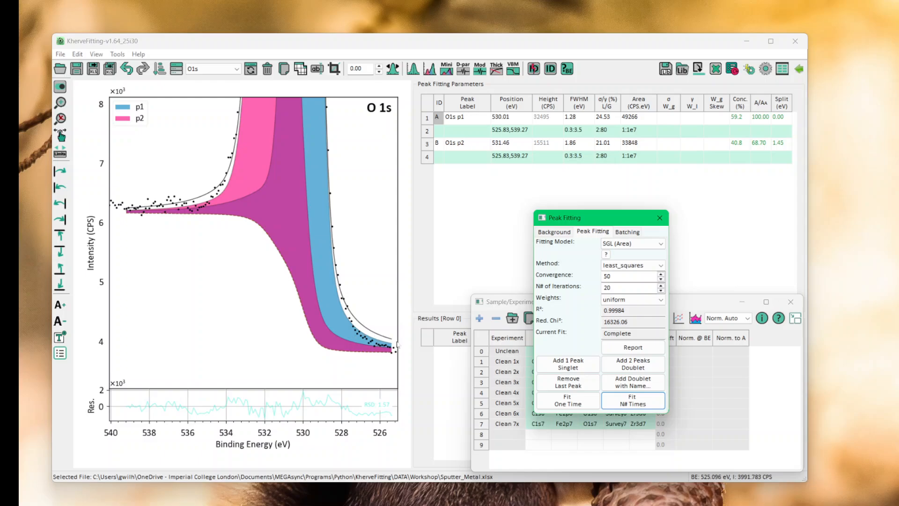
Constrain peak p1's L/G ratio to 2:20 and refit the spectrum with 20 iterations.
left_click(611, 135)
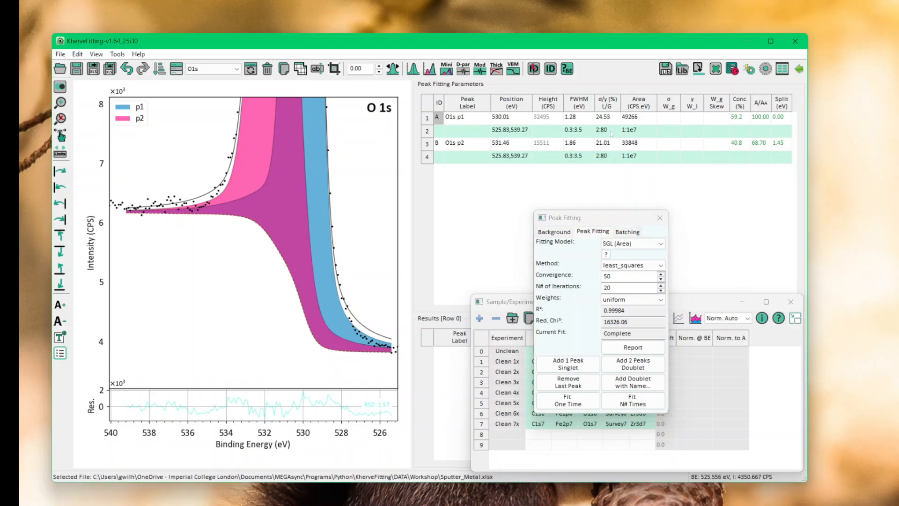
key("BackSpace")
key("BackSpace")
type("20")
key("Return")
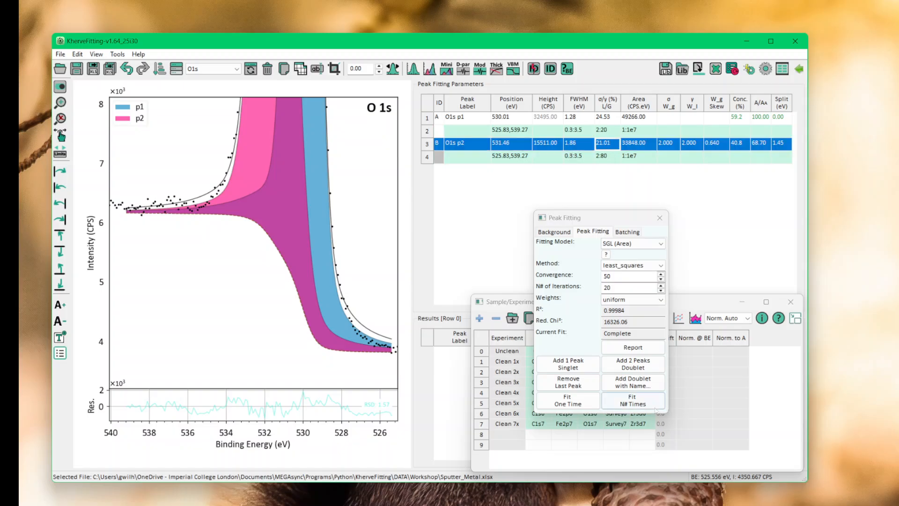
left_click(634, 401)
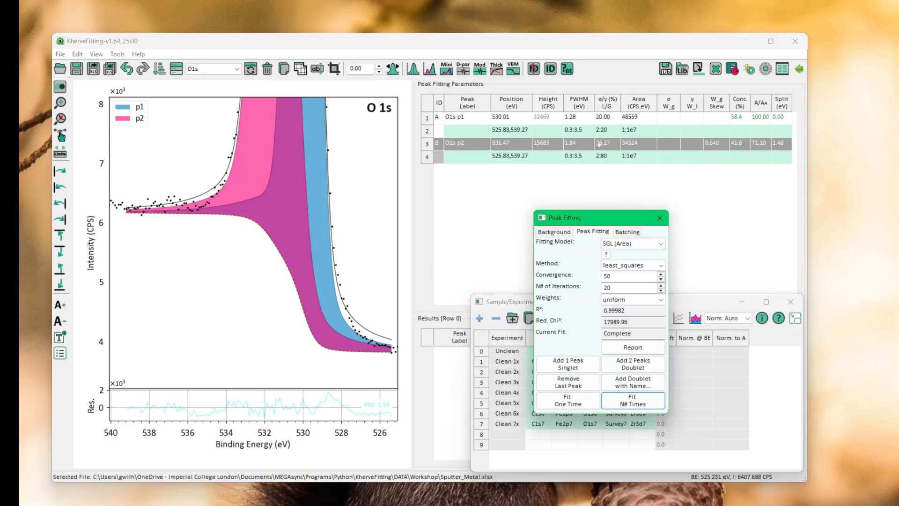
Constrain peak p2's L/G ratio to 10:20 and refit the O 1s spectrum with 20 iterations.
left_click(598, 144)
right_click(348, 179)
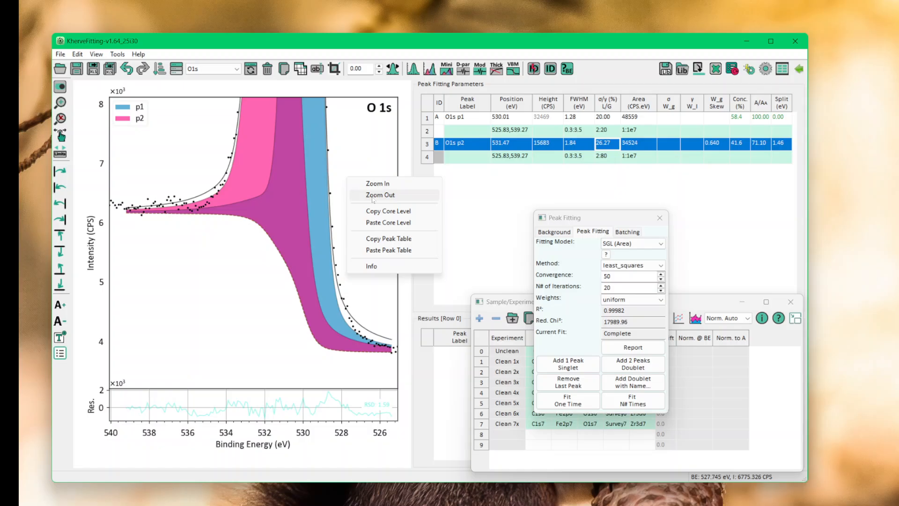
left_click(373, 196)
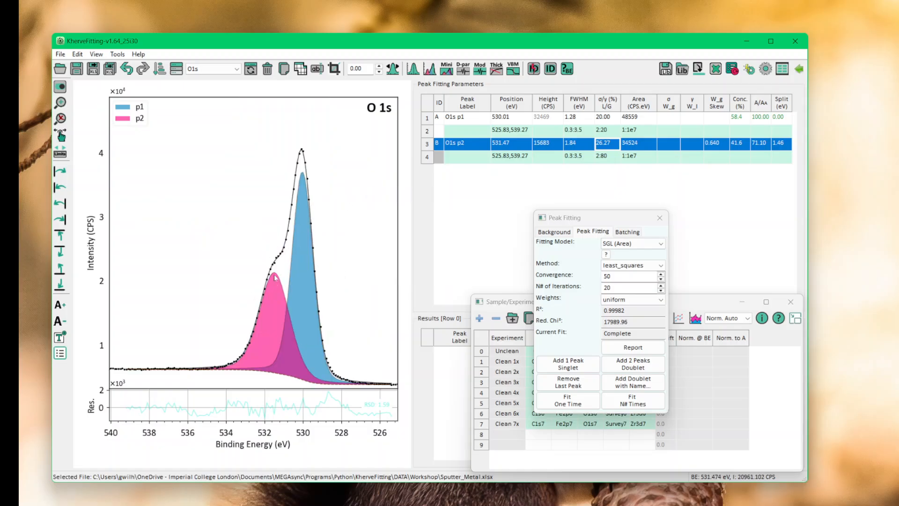
double_click(608, 156)
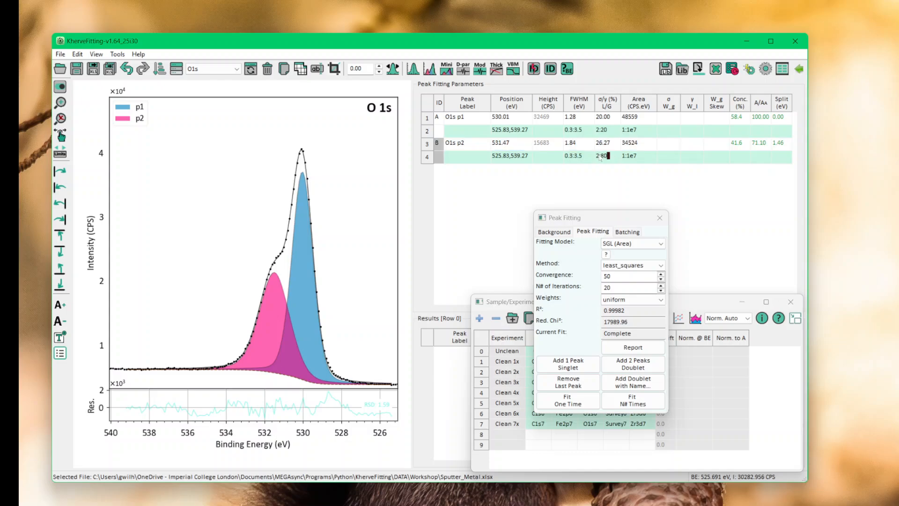
left_click(600, 157)
key("BackSpace")
type("10")
key("Right")
key("Right")
key("Right")
key("BackSpace")
key("BackSpace")
type("20")
key("Return")
left_click(648, 403)
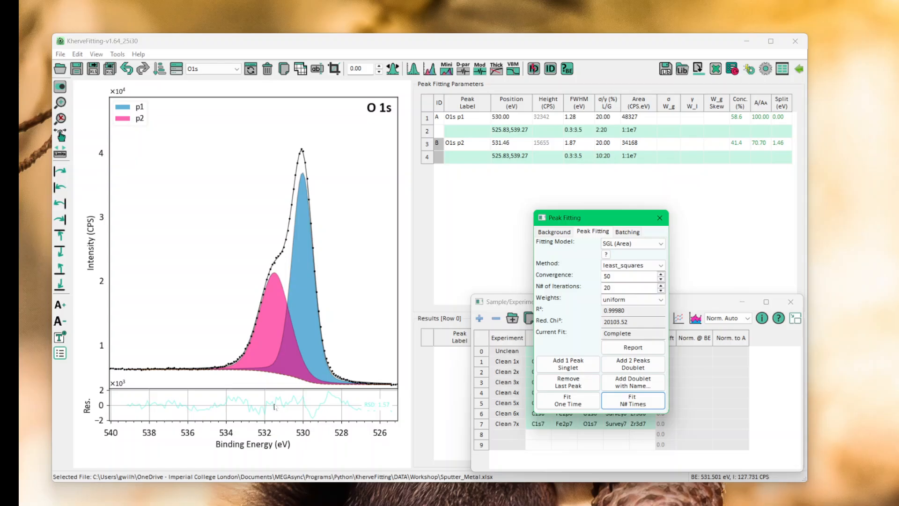
Uncover the experiment table, view the O1s spectra of Clean 1x to 3x, and return to the Unclean O1s.
left_click_drag(609, 218, 729, 118)
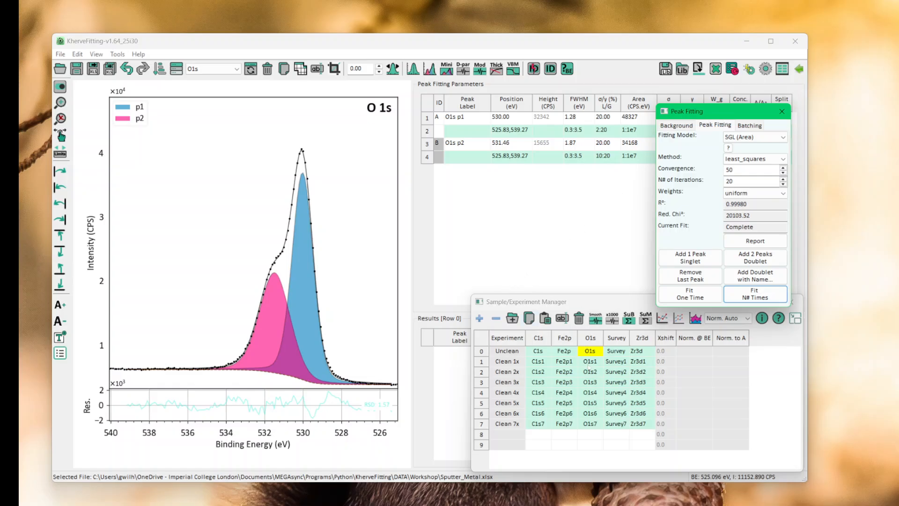
left_click(589, 363)
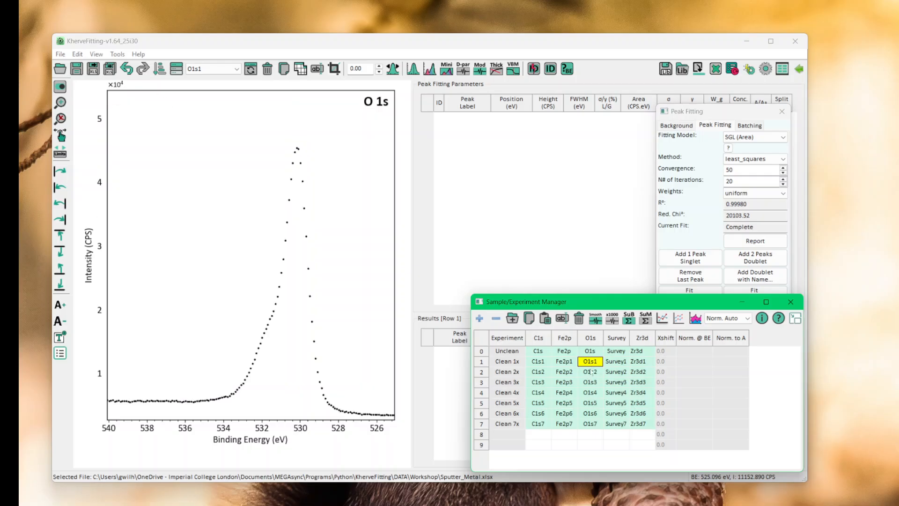
left_click(589, 373)
left_click(589, 383)
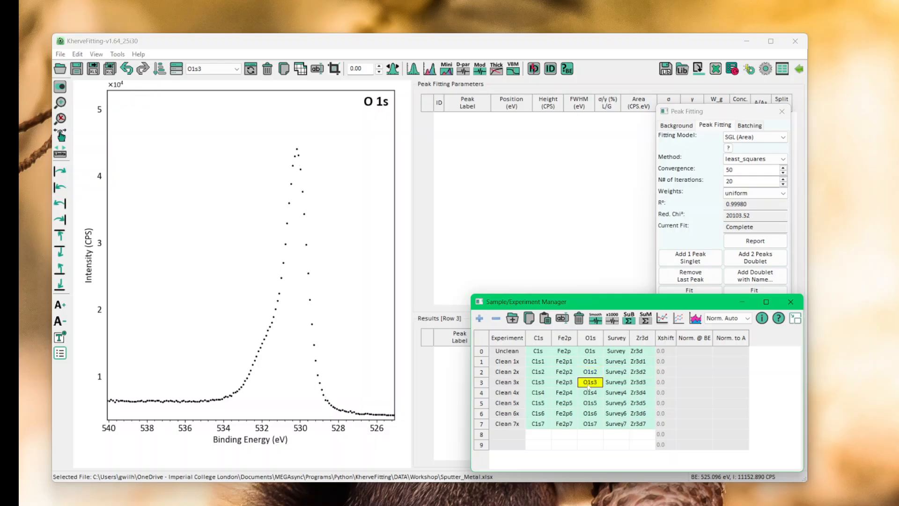
left_click(591, 352)
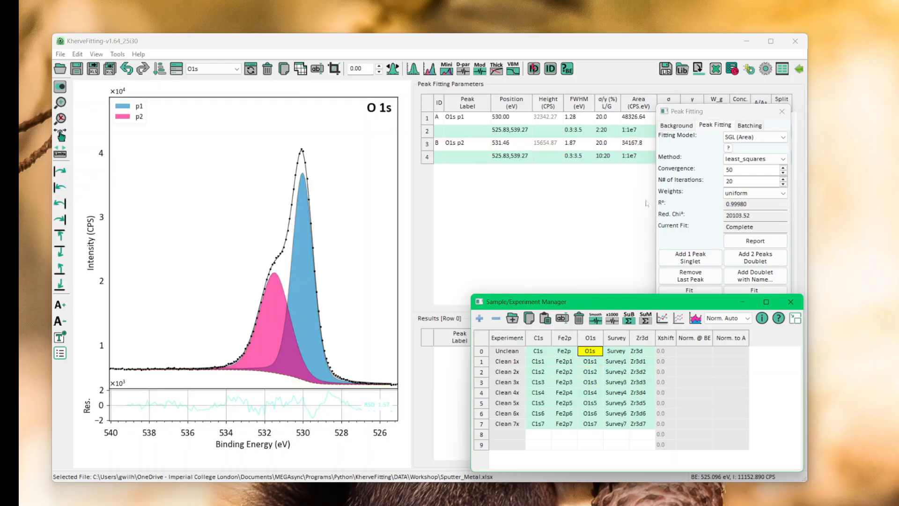
For batch fitting, clear the core-level selection and select all O1s core levels.
left_click(706, 112)
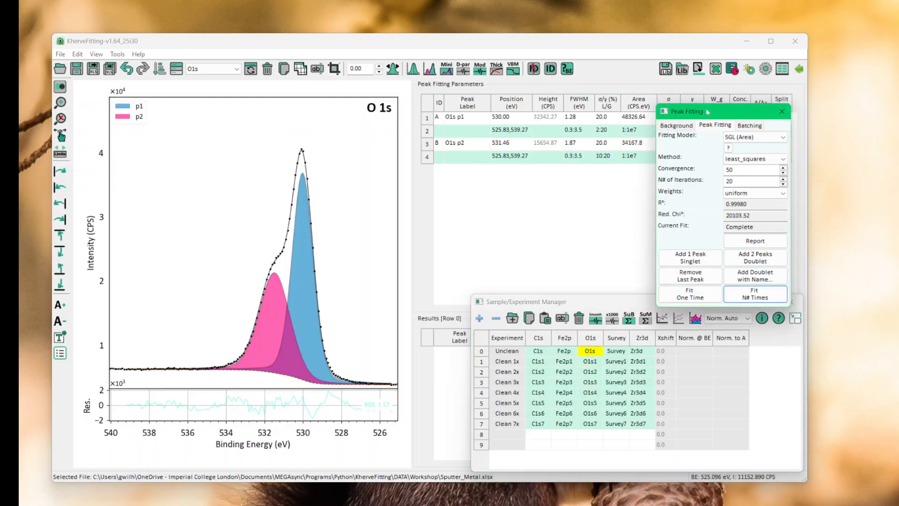
left_click(750, 126)
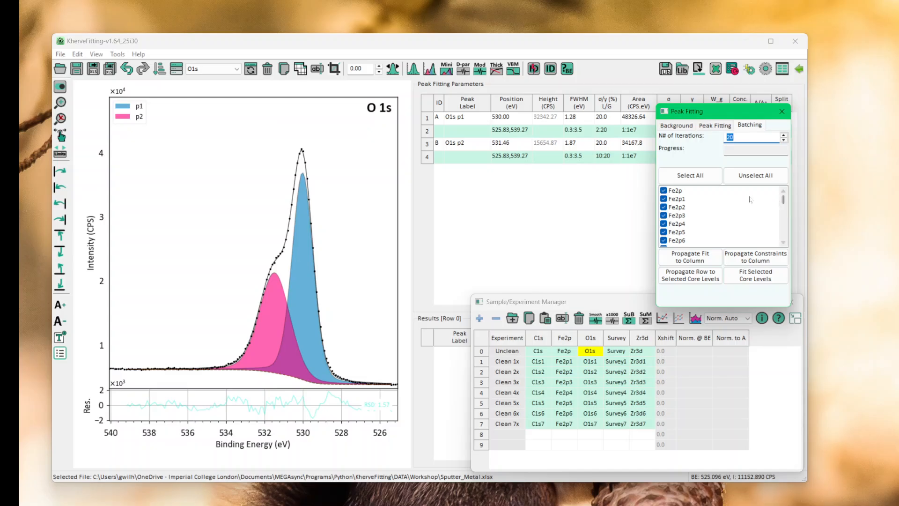
scroll(704, 229, "down", 2)
scroll(786, 206, "up", 3)
left_click(757, 176)
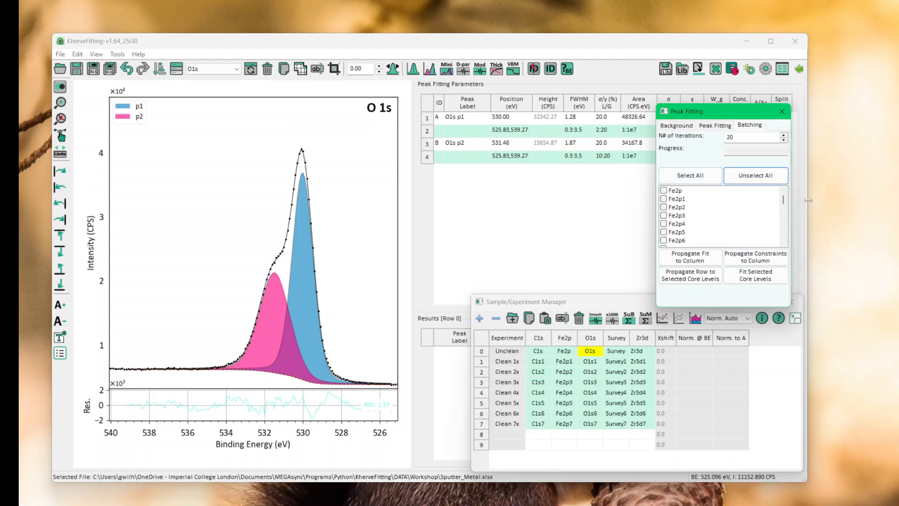
scroll(786, 201, "down", 2)
right_click(706, 214)
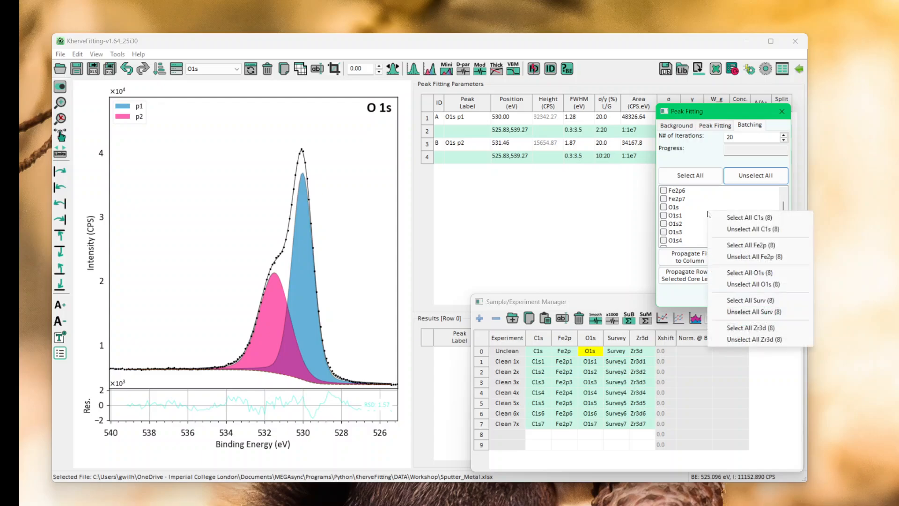
left_click(747, 273)
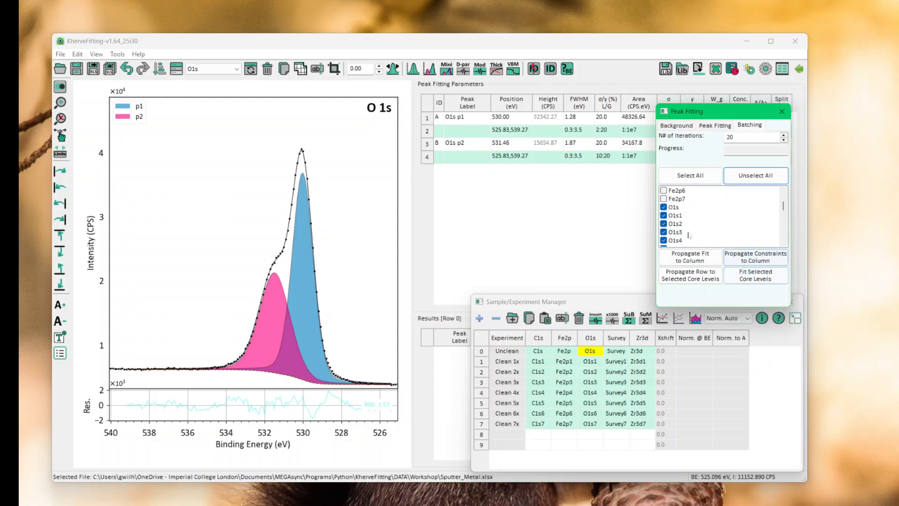
Propagate the Unclean O1s fit to the whole column and fit the selected core levels with 20 iterations each.
left_click(704, 261)
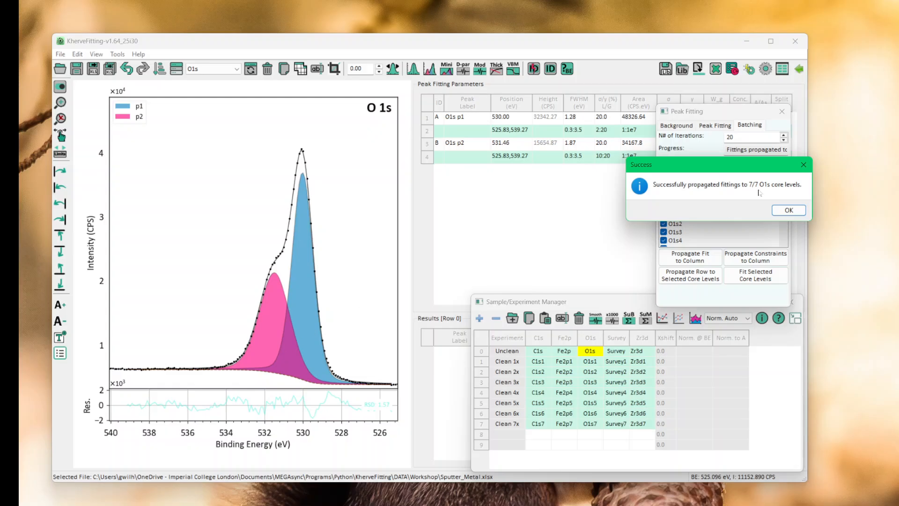
left_click(789, 211)
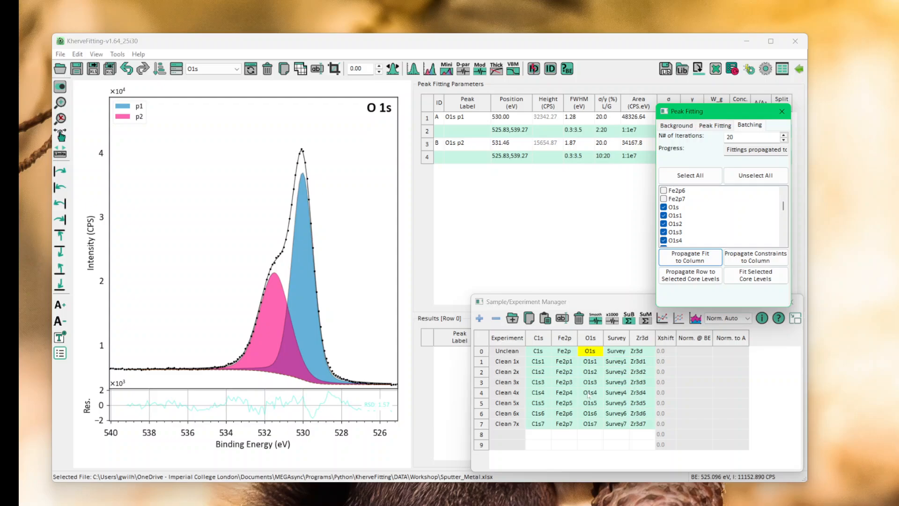
left_click(588, 396)
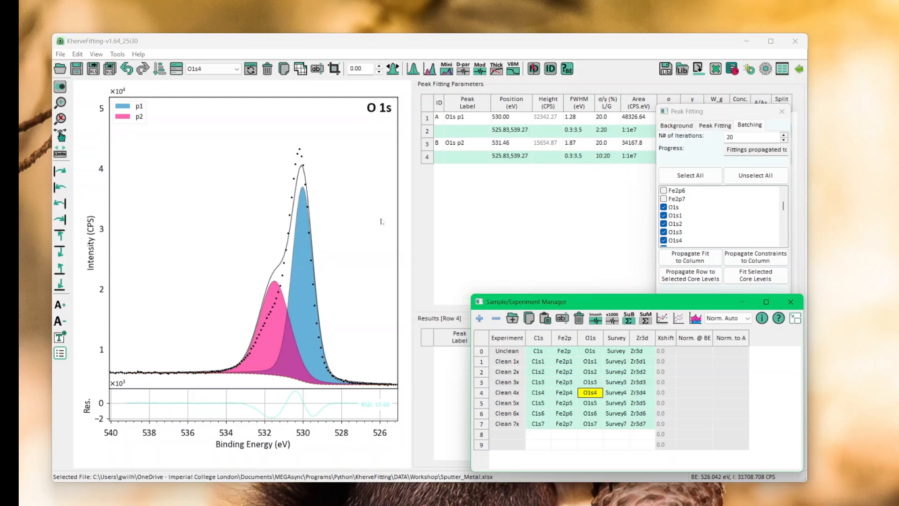
left_click(711, 112)
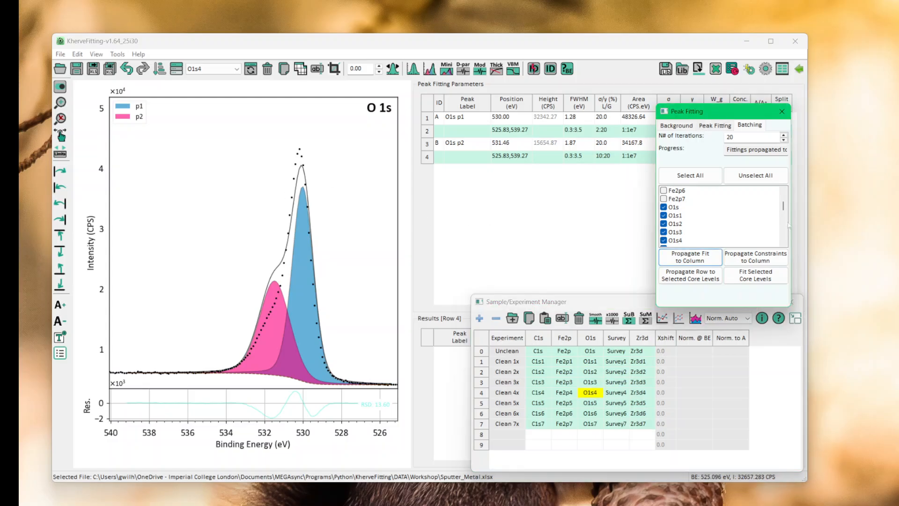
left_click(755, 280)
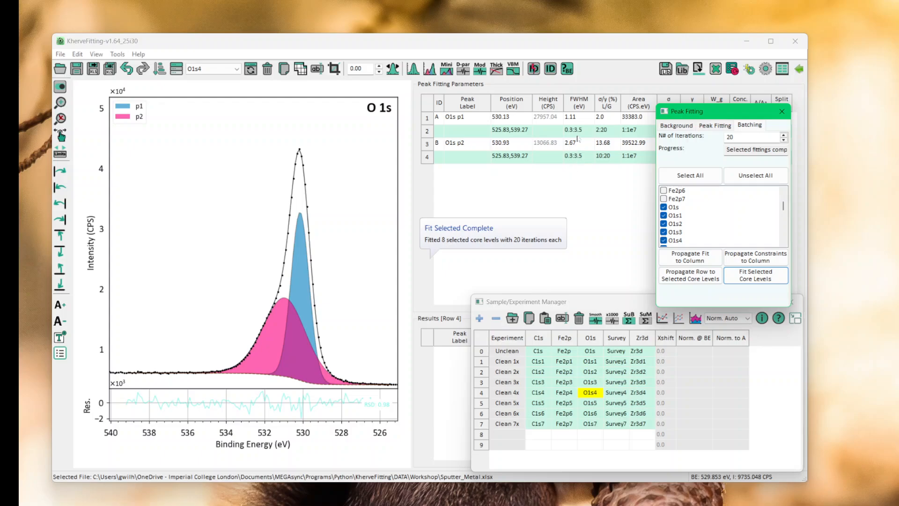
Plot the fitted O1s spectra from Unclean to Clean 7x together as a stacked, normalised plot.
left_click(593, 426)
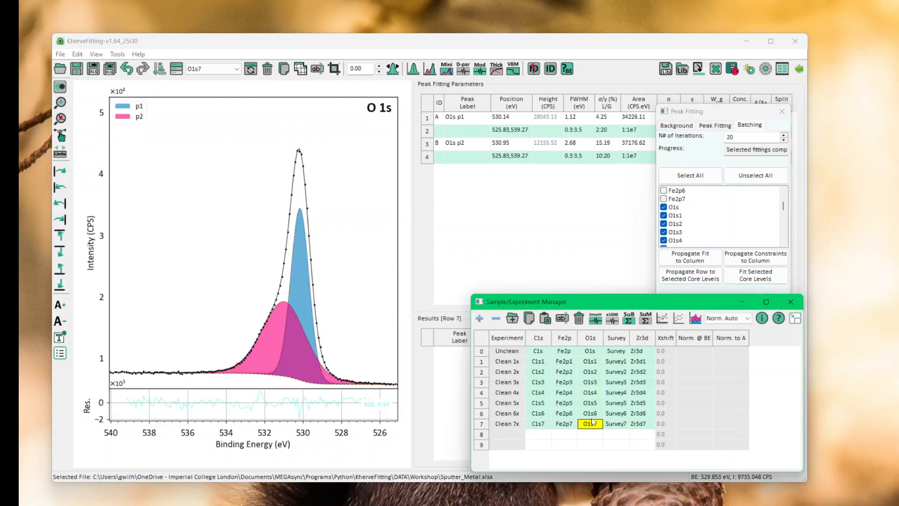
left_click(591, 354, "shift")
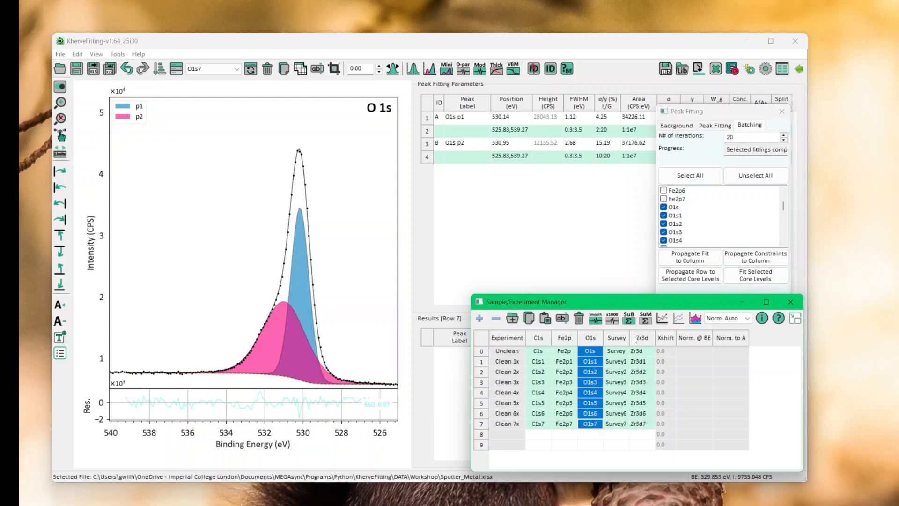
left_click(696, 319)
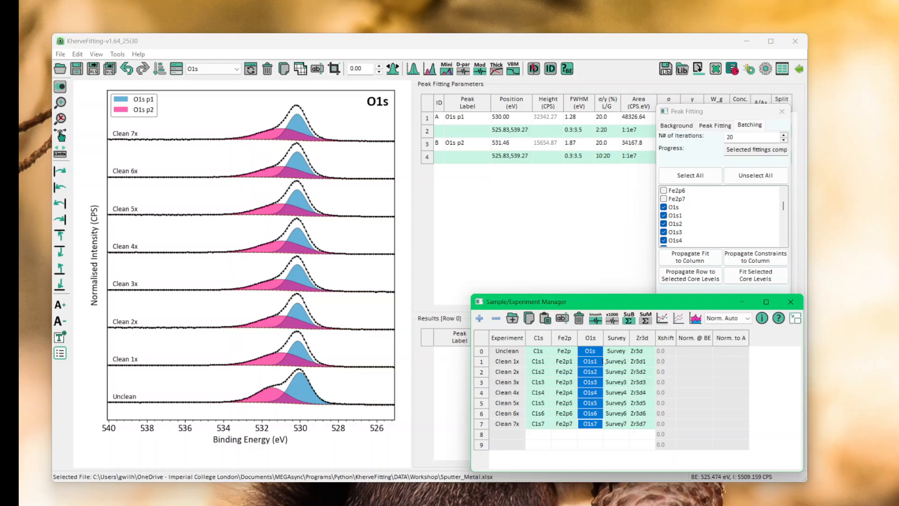
Constrain peak p2's FWHM to 0.3:1.9 on the Unclean O1s spectrum and propagate the constraints to the O1s column.
left_click(596, 351)
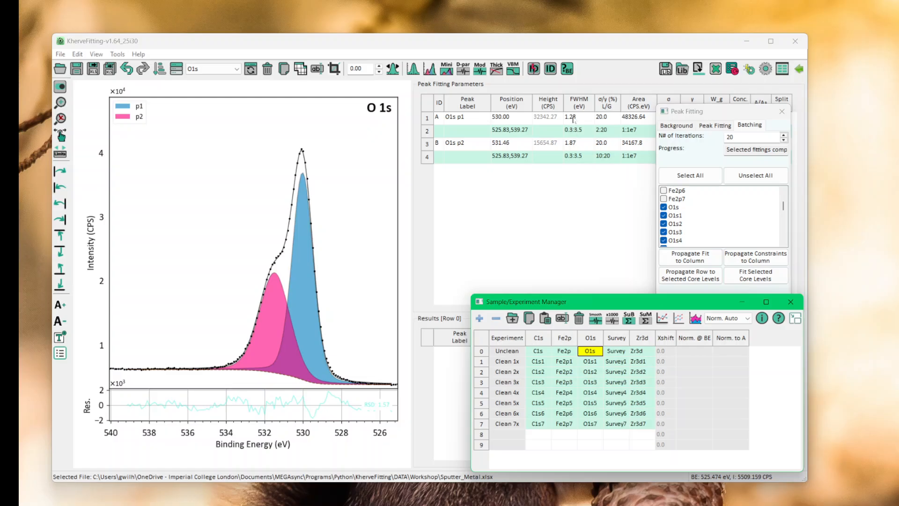
left_click(585, 160)
double_click(586, 159)
left_click(586, 160)
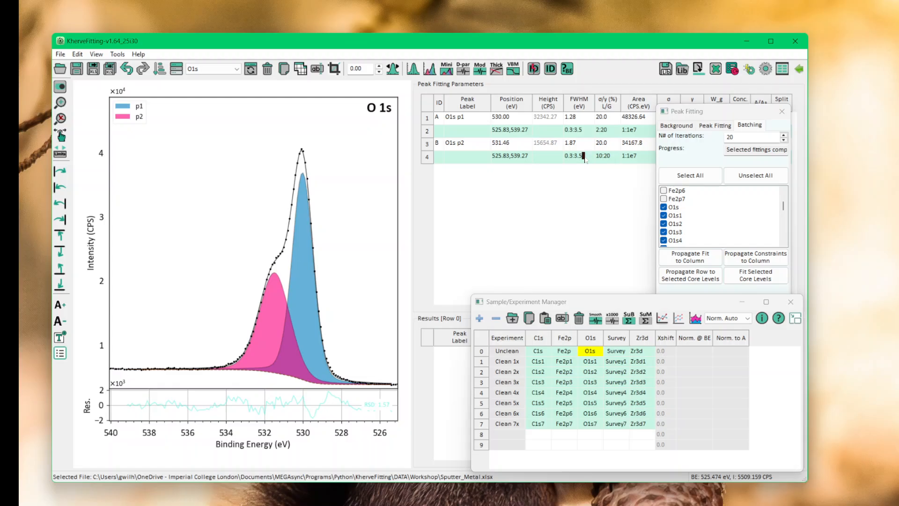
key("BackSpace")
key("BackSpace")
key("BackSpace")
type("1.9")
key("Return")
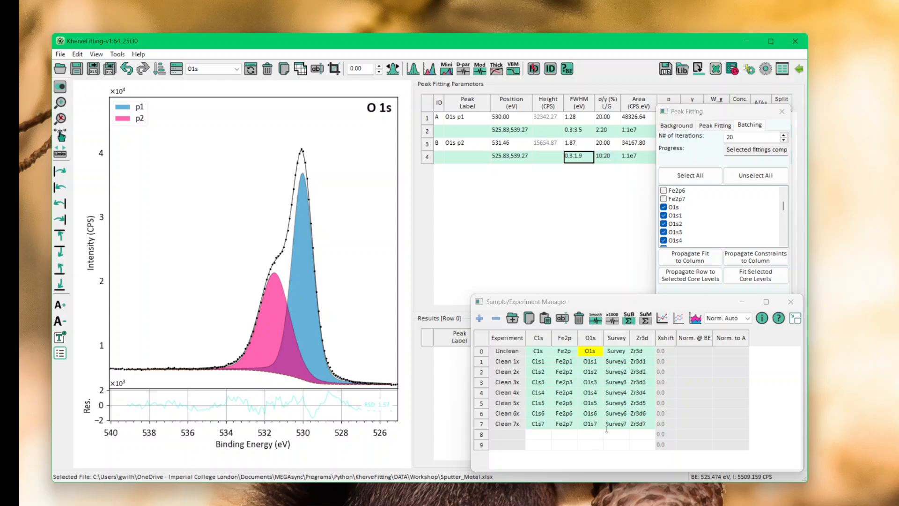
left_click(752, 261)
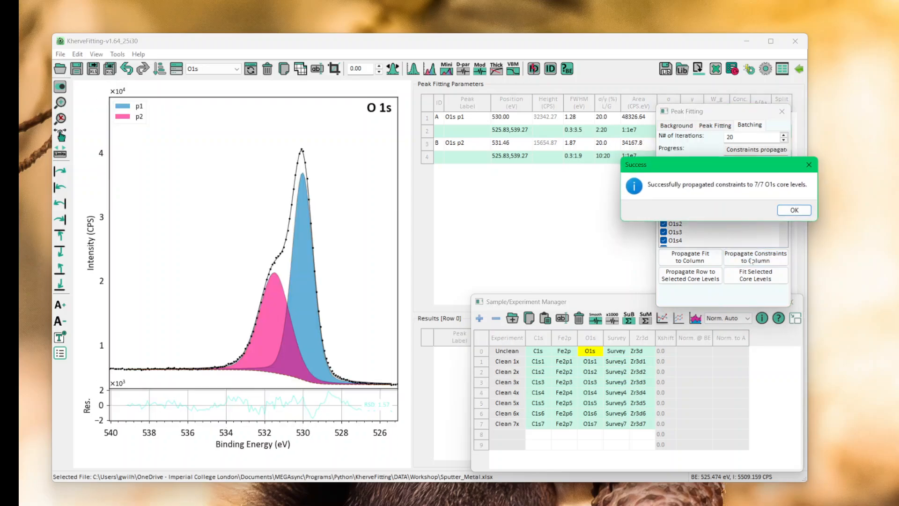
left_click(795, 210)
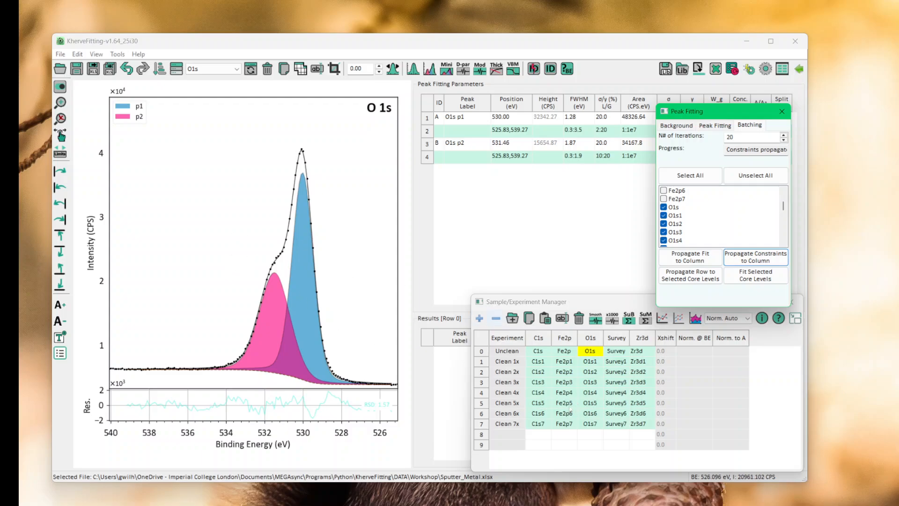
Fit the selected O1s core levels with 20 iterations each and check the Unclean and Clean 5x O1s fits.
left_click(591, 413)
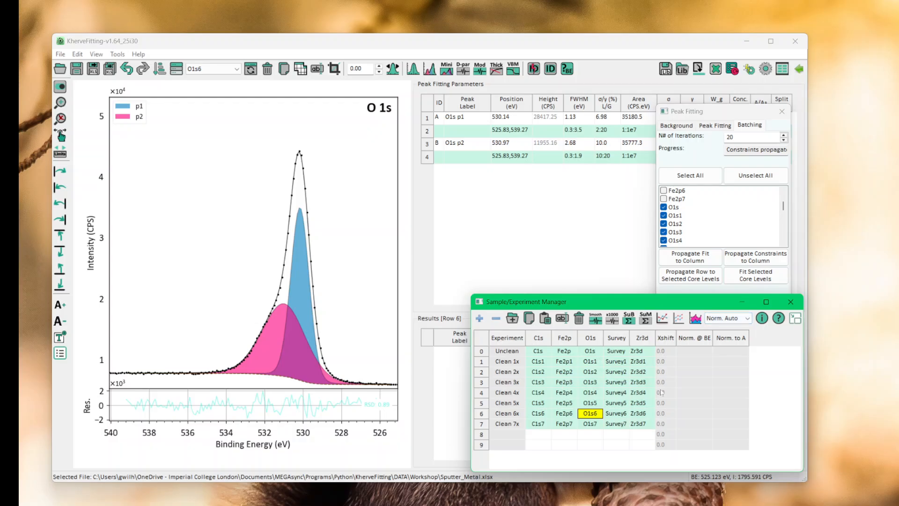
left_click(564, 355)
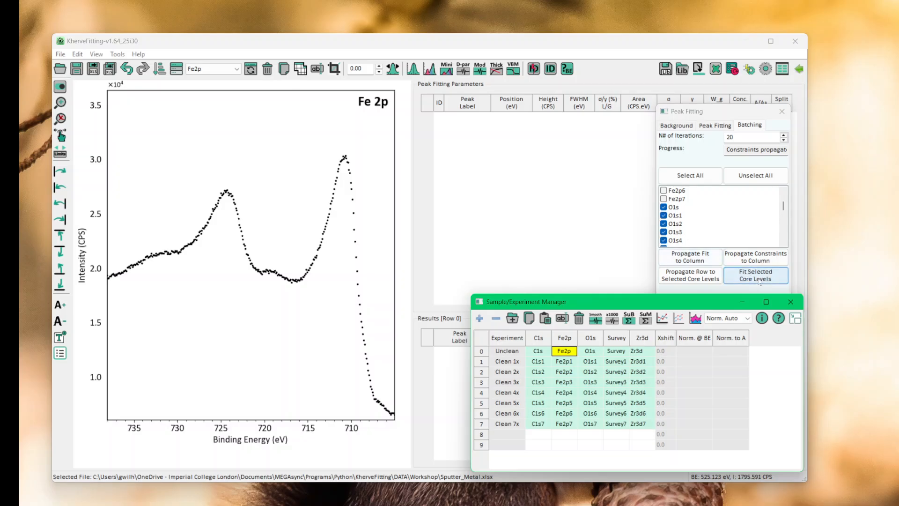
left_click(755, 279)
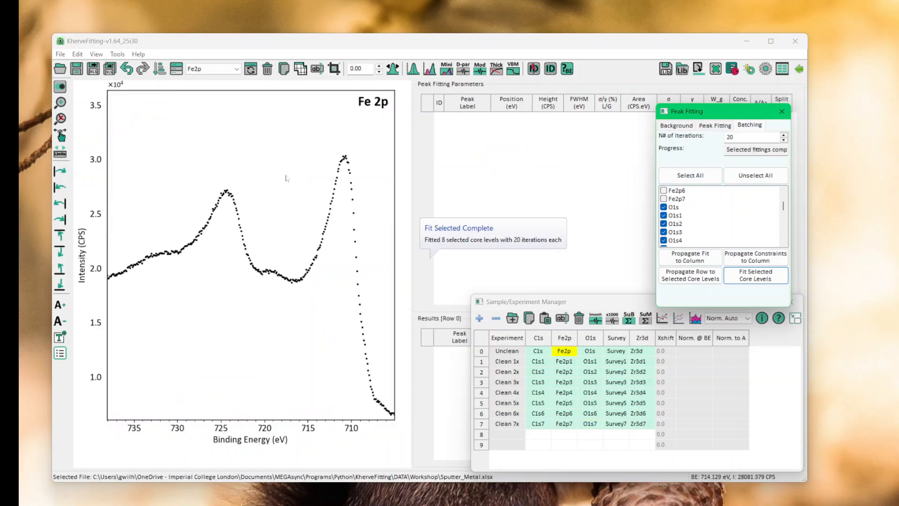
left_click(587, 352)
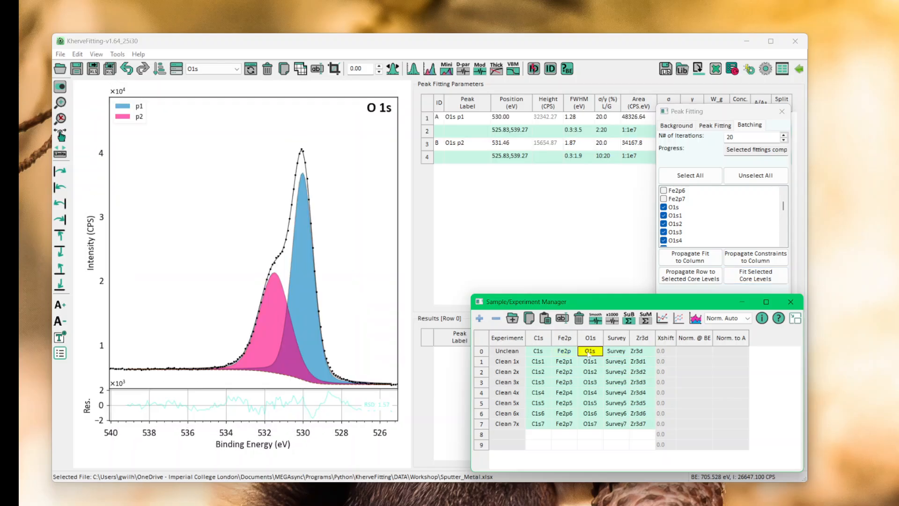
left_click(589, 402)
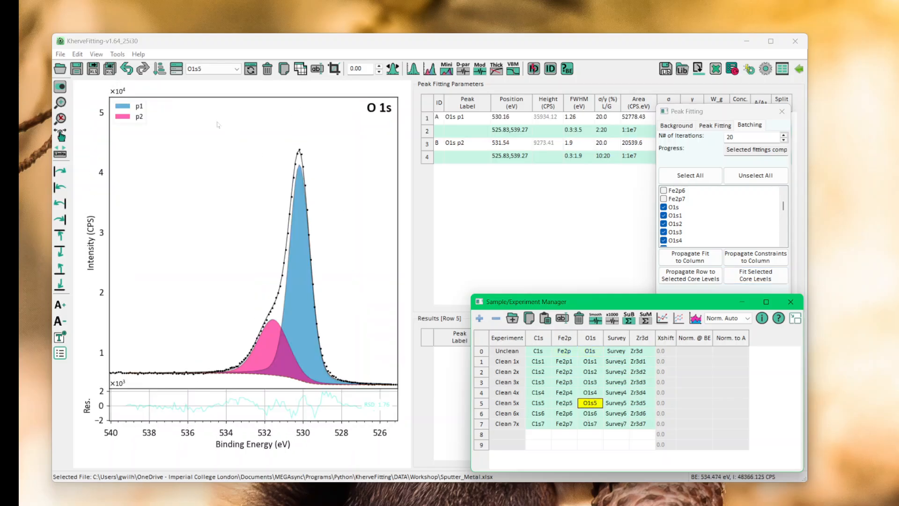
Undo the last batch fit and constraint propagation, and inspect the Clean 4x and Clean 6x O1s spectra.
left_click(127, 69)
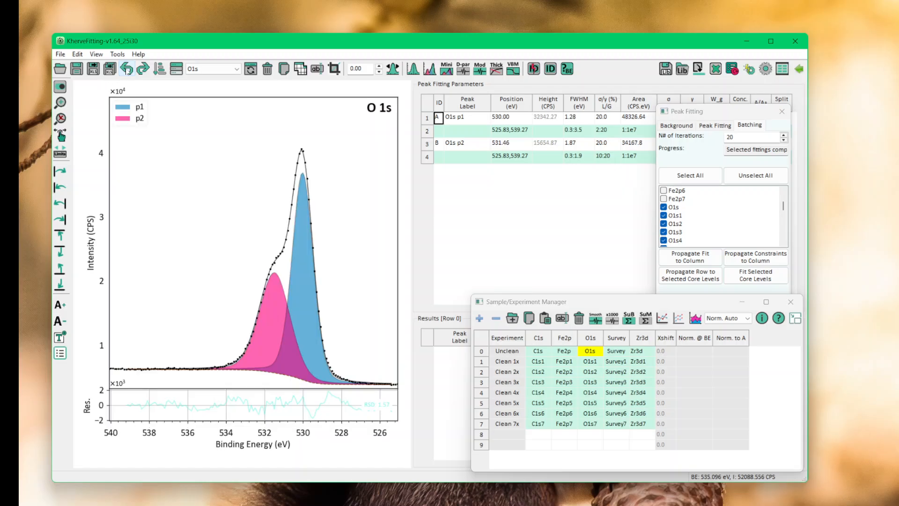
left_click(127, 70)
left_click(592, 394)
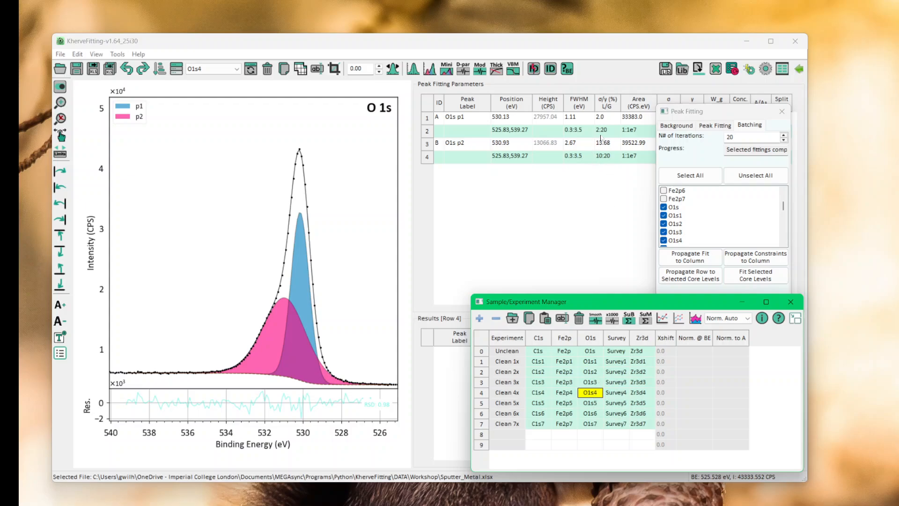
left_click(588, 413)
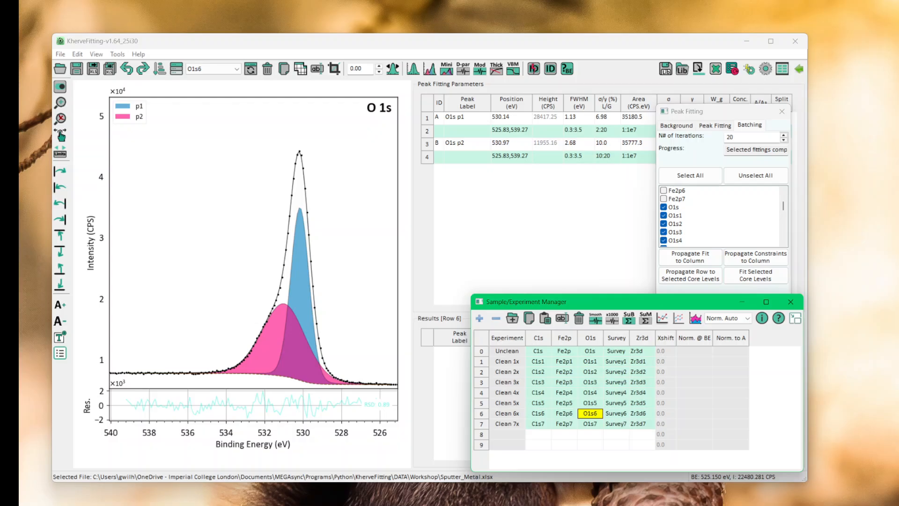
Set the number of iterations to 5, fit the selected O1s core levels, and check the Clean 7x O1s fit.
left_click(689, 139)
type("5")
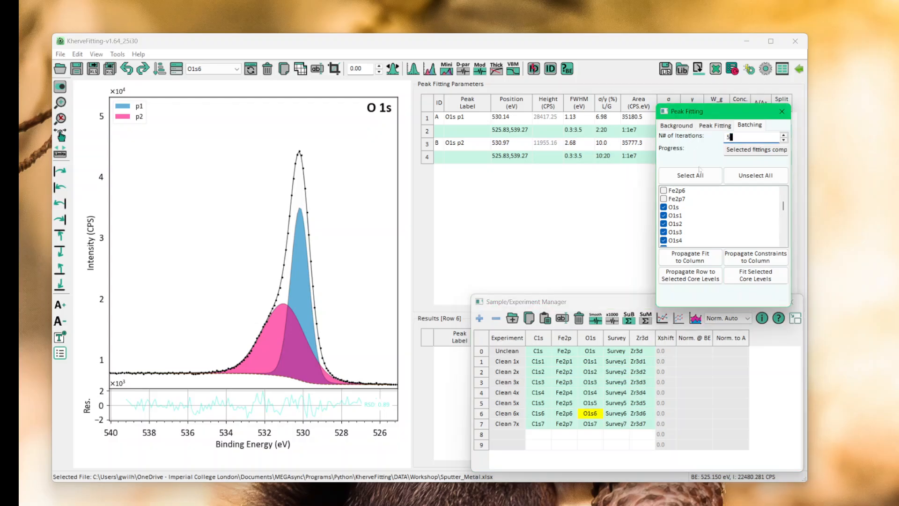
left_click(740, 276)
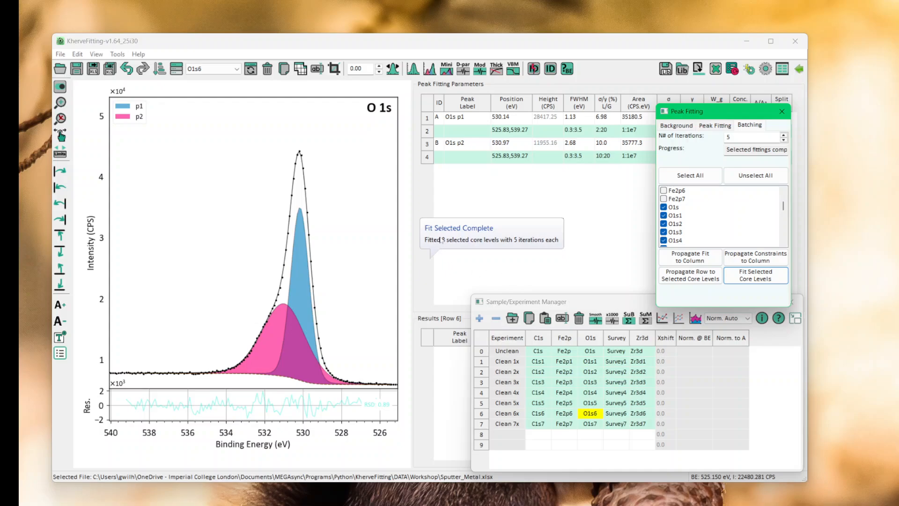
left_click(591, 423)
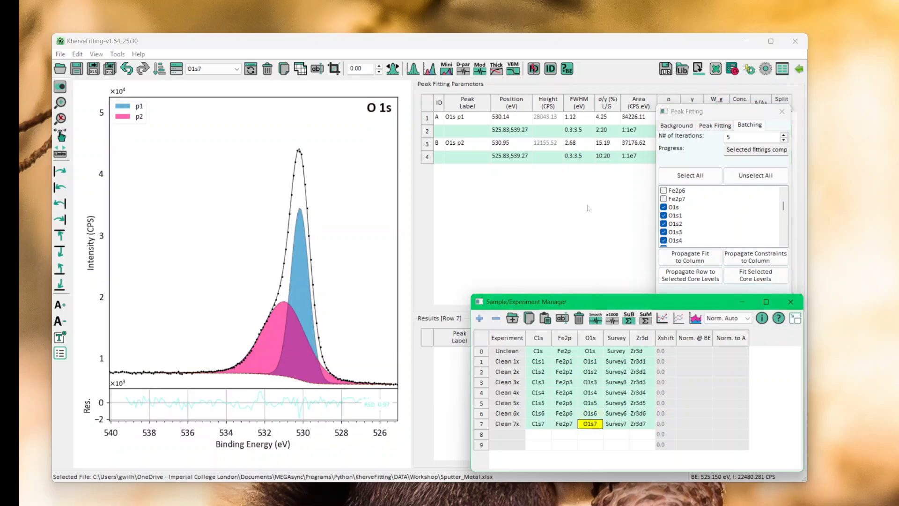
left_click(690, 208)
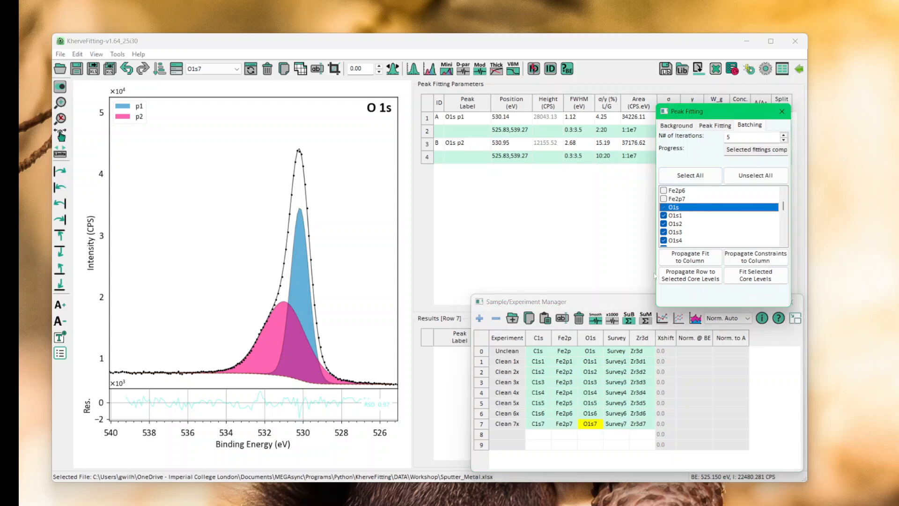
Propagate the Unclean O1s constraints to the whole column and refit the selected core levels with 5 iterations each.
left_click(590, 351)
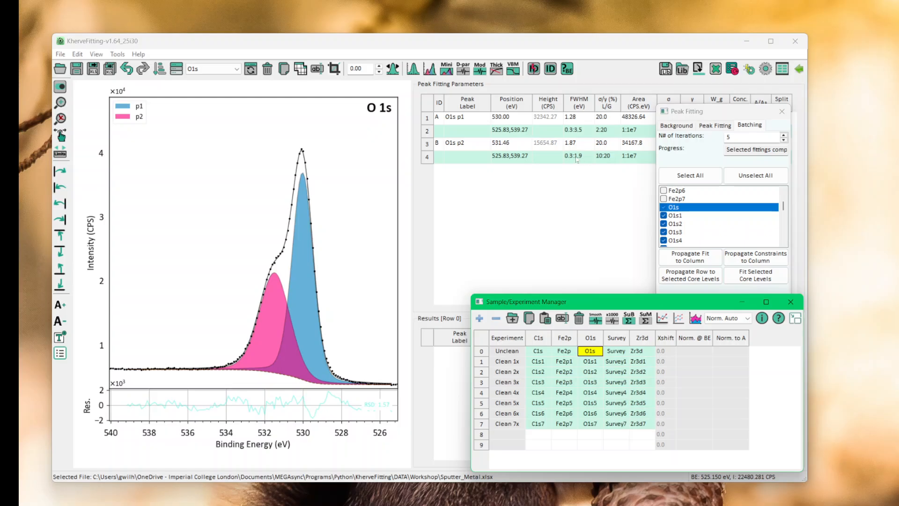
left_click(744, 259)
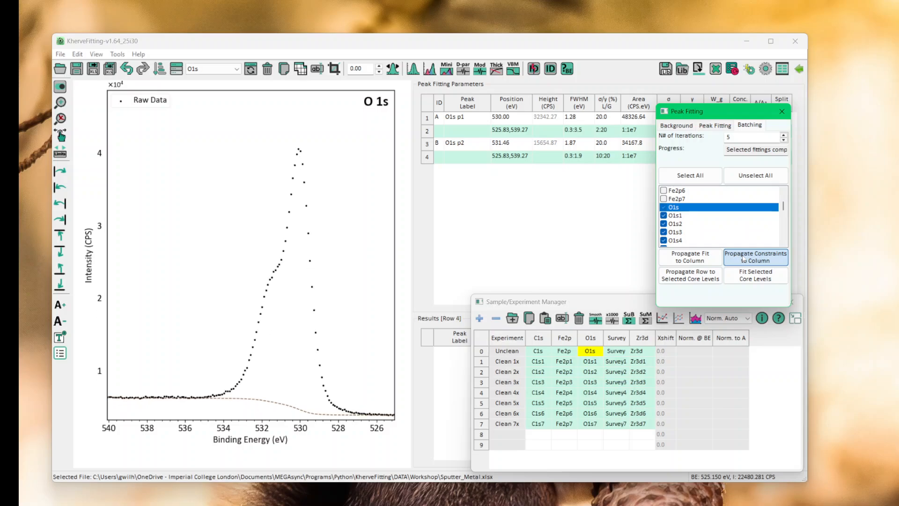
left_click(793, 210)
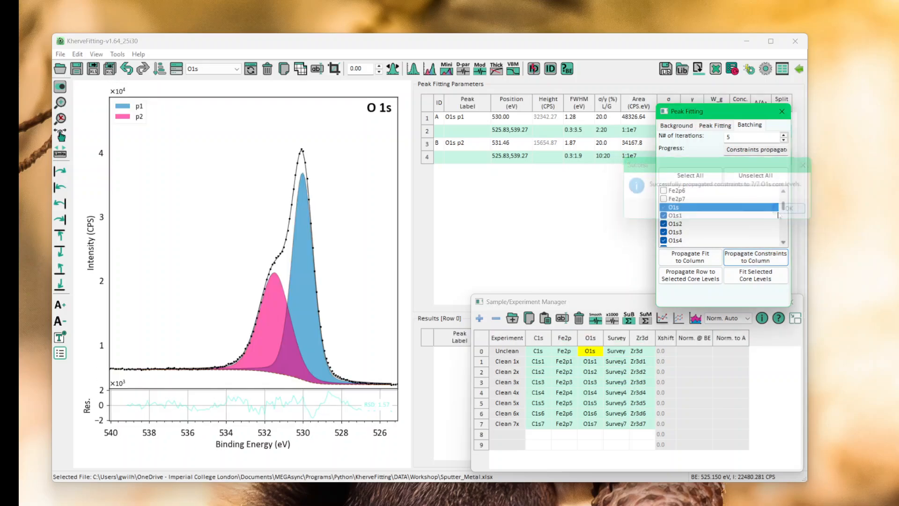
left_click(591, 404)
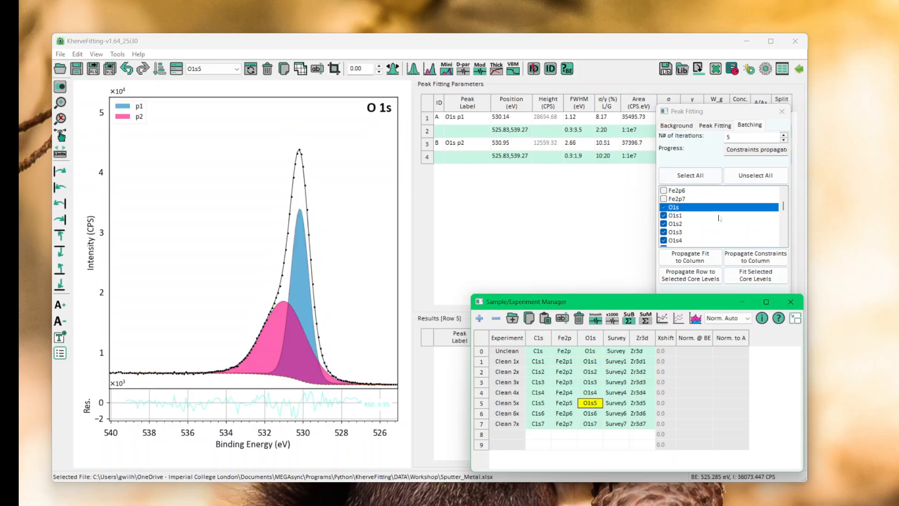
left_click(756, 275)
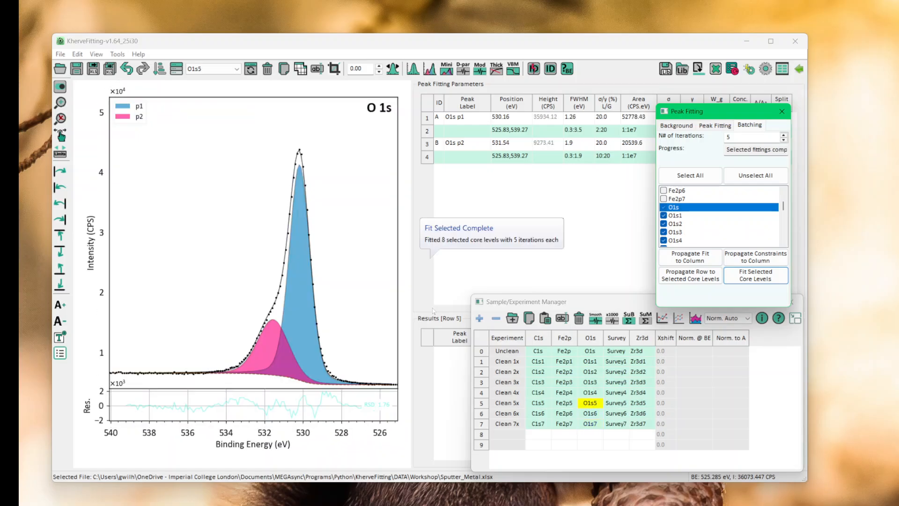
left_click(591, 424)
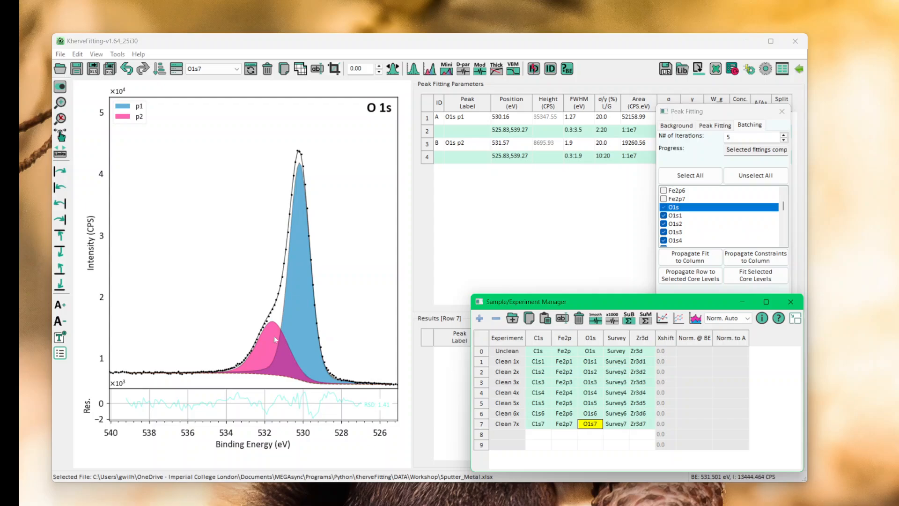
Enlarge the main window vertically to give the spectrum plot more height.
left_click_drag(374, 35, 375, 21)
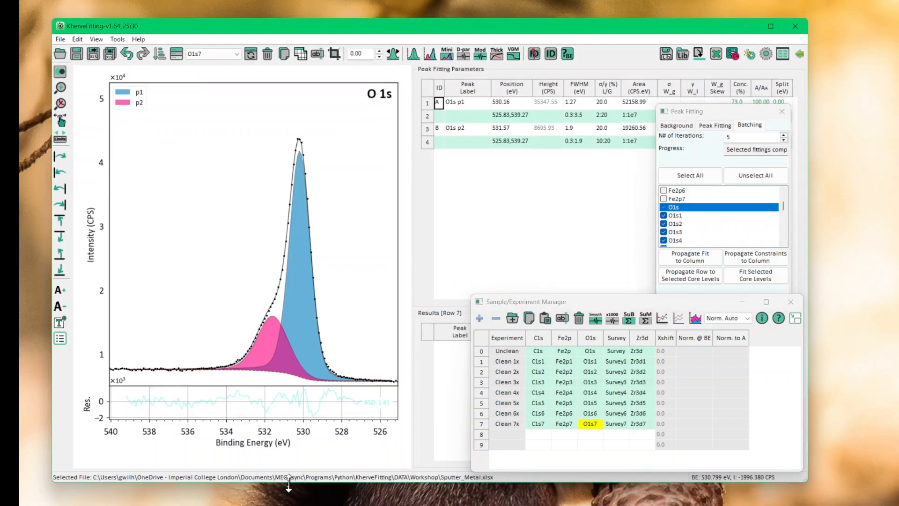
left_click_drag(290, 481, 291, 505)
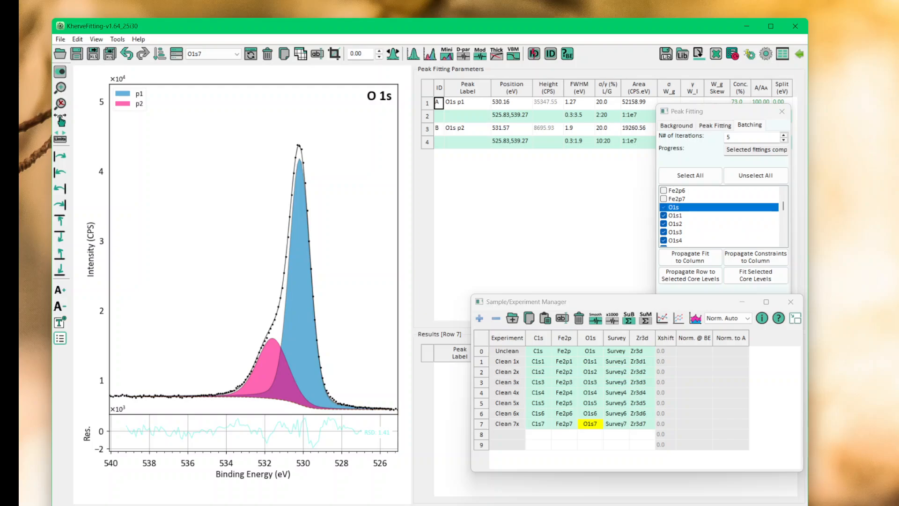
left_click_drag(290, 505, 293, 505)
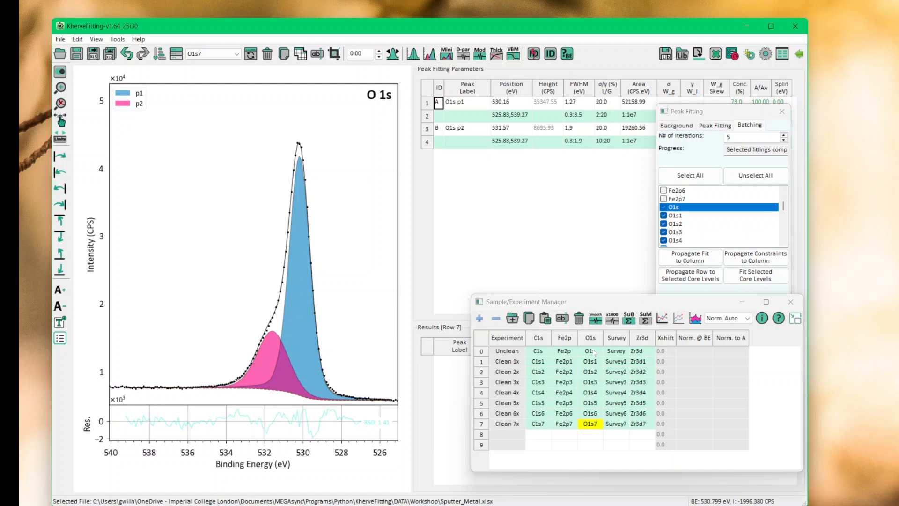
Plot the fitted O1s spectra from Unclean to Clean 7x as a normalised stack and adjust the spacing so the peaks overlap.
left_click(594, 344)
left_click(695, 318)
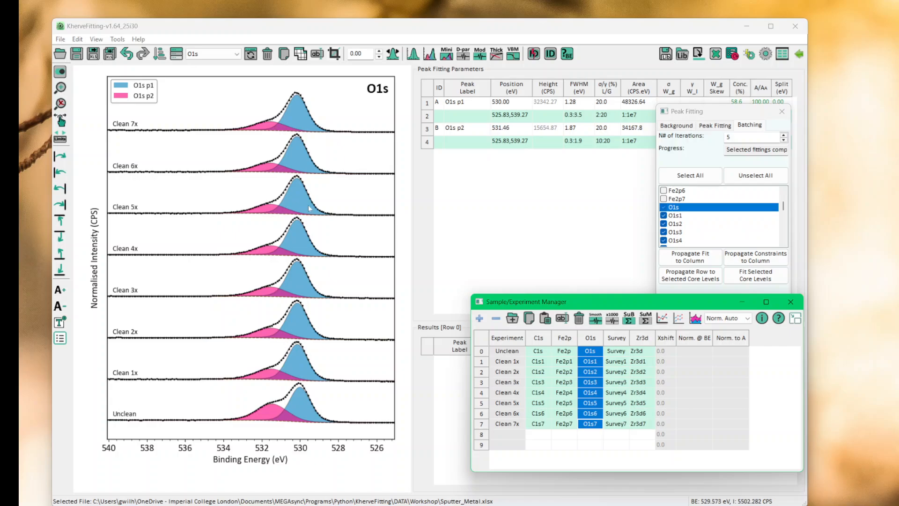
left_click(696, 318)
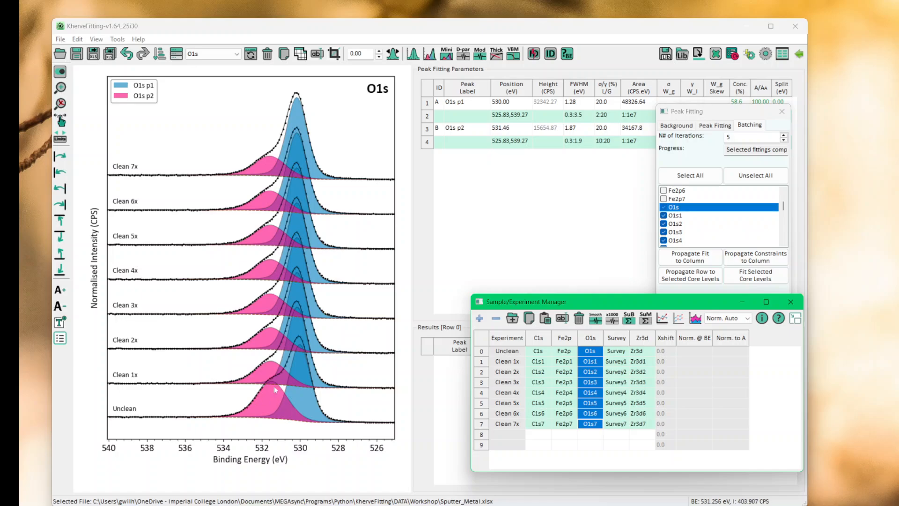
right_click(696, 321)
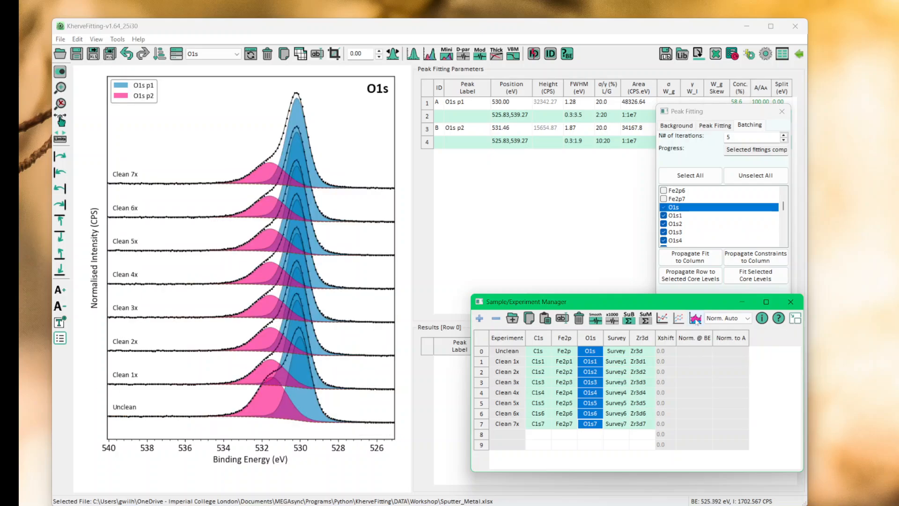
right_click(696, 322)
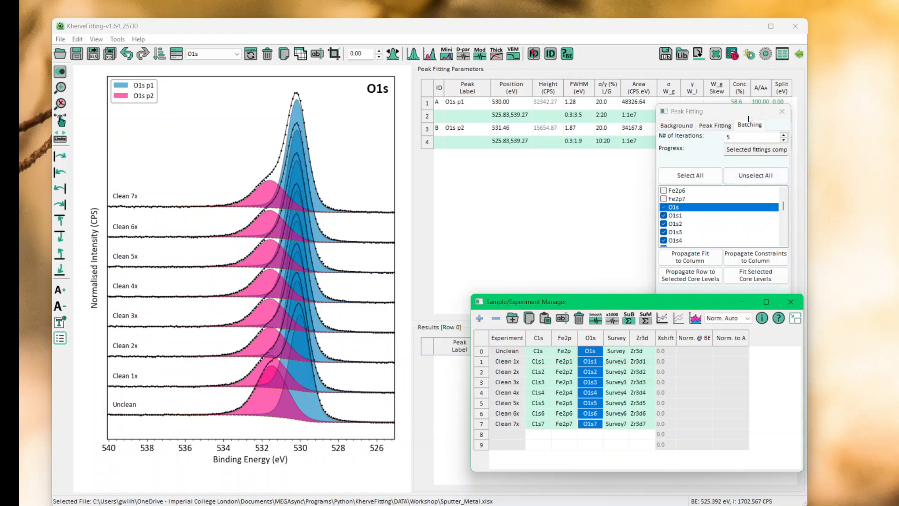
Display the Unclean survey spectrum and close the Sample/Experiment Manager and Peak Fitting windows.
left_click(616, 352)
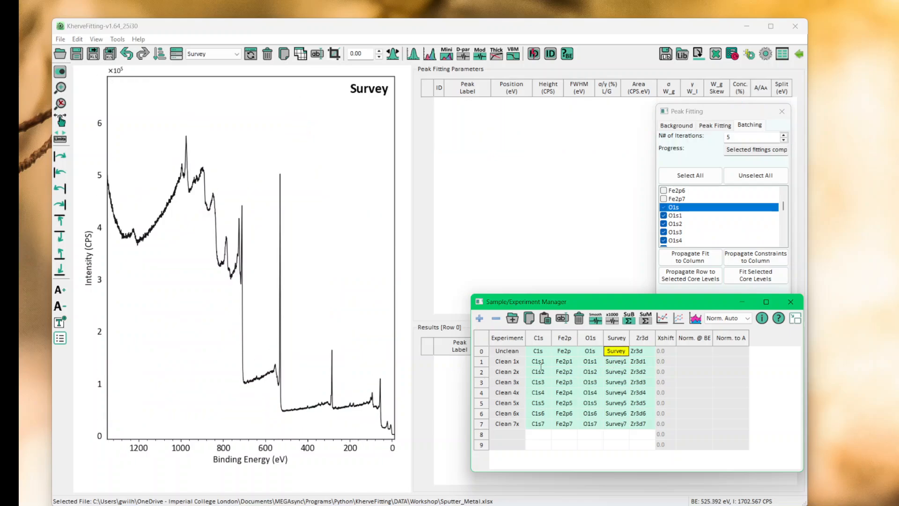
left_click(791, 301)
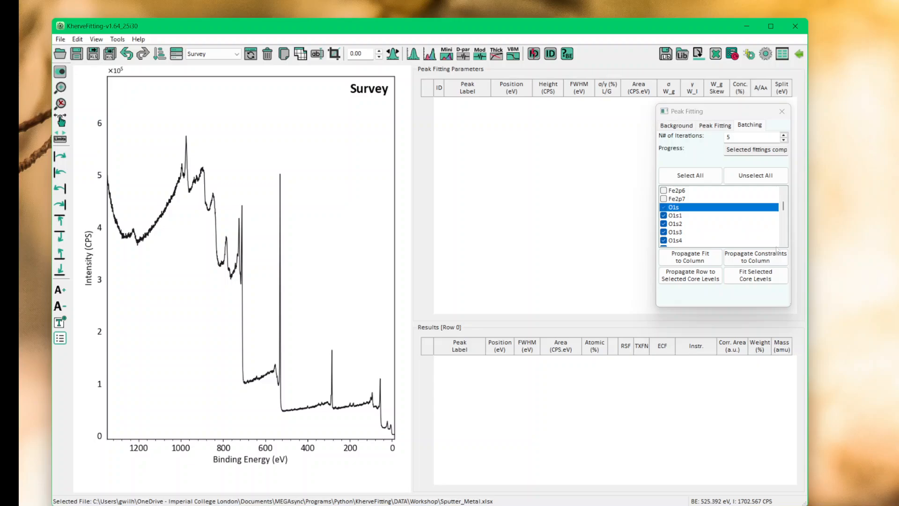
left_click(779, 117)
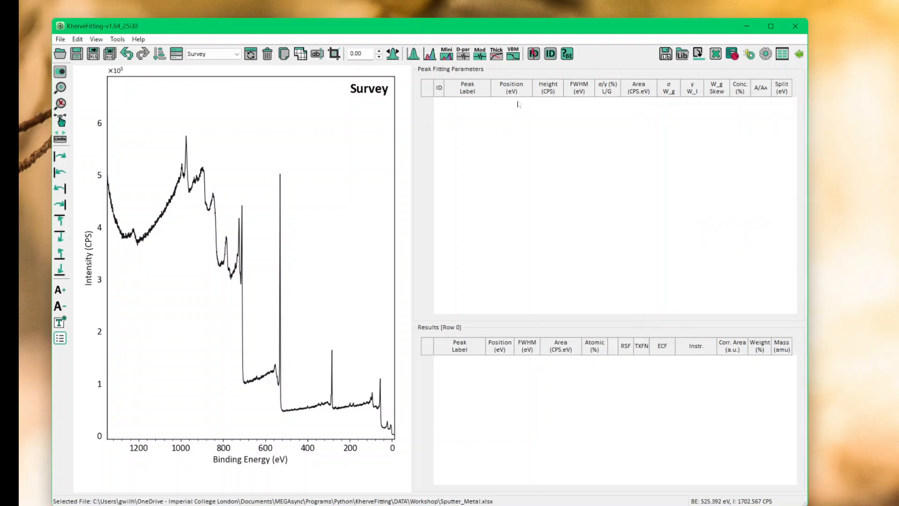
Run automatic element identification on the Unclean survey with a prominence of 0.9%.
left_click(534, 54)
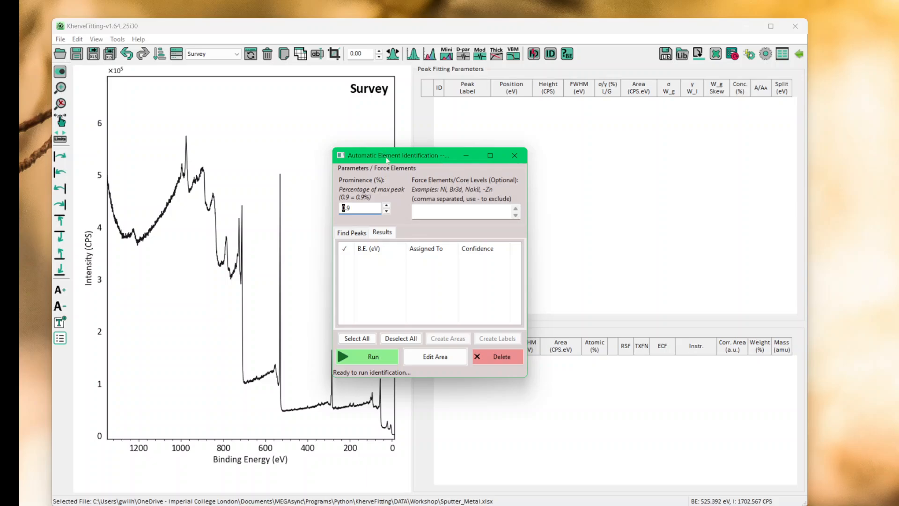
left_click_drag(388, 160, 633, 221)
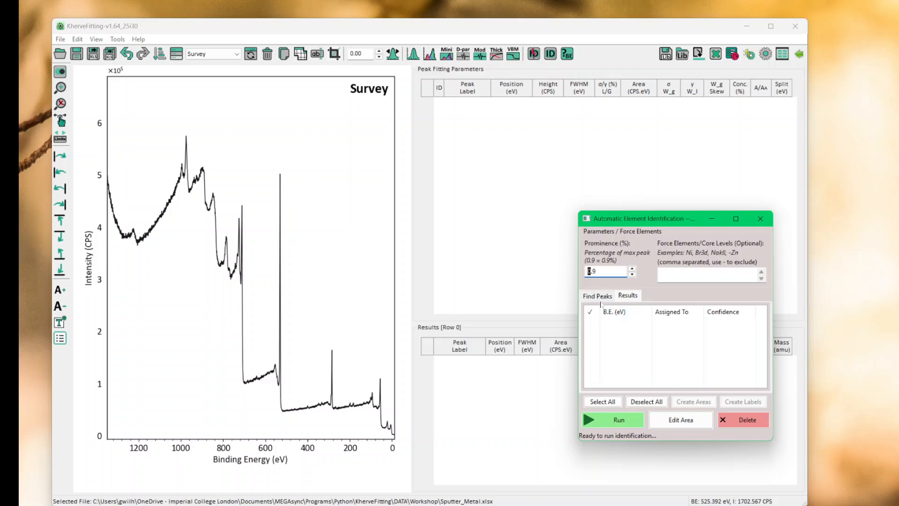
left_click(618, 420)
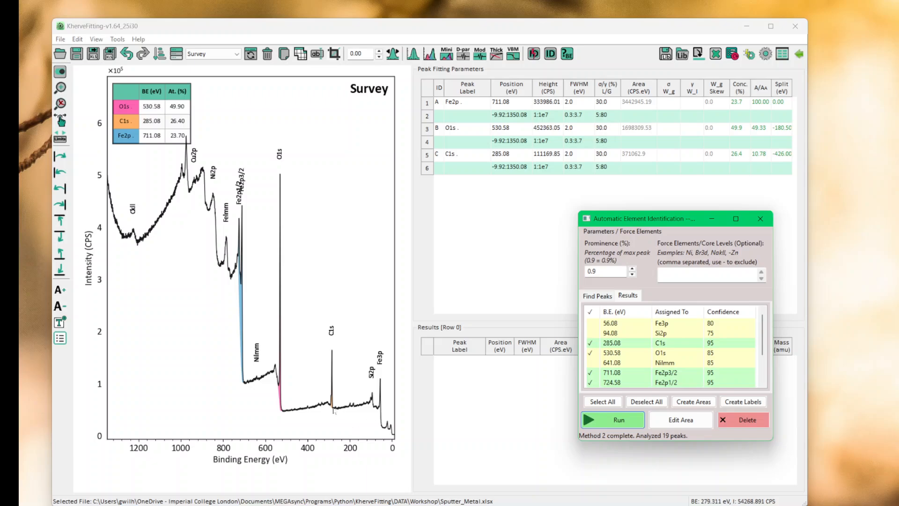
Lower the prominence to 0.5% and rerun the automatic element identification on the survey.
left_click(632, 275)
left_click(632, 274)
left_click(632, 274)
left_click(632, 274)
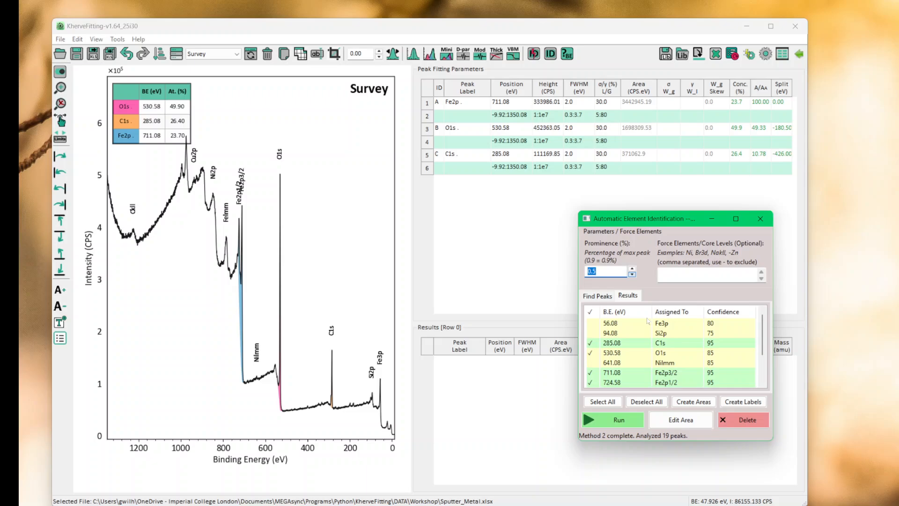
left_click(630, 424)
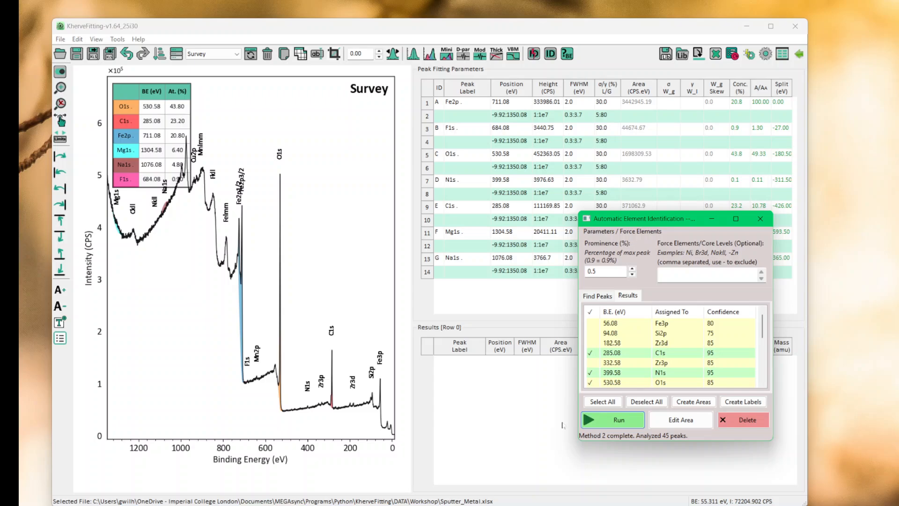
left_click(211, 54)
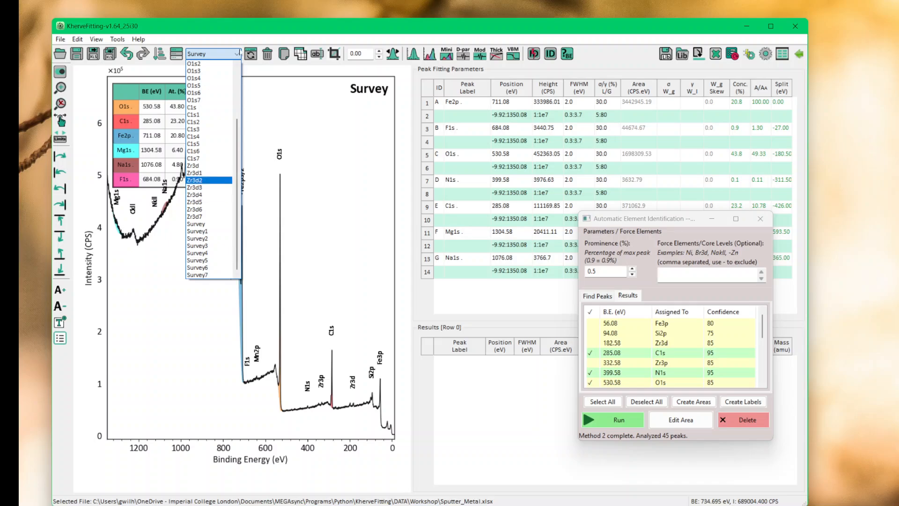
left_click(244, 24)
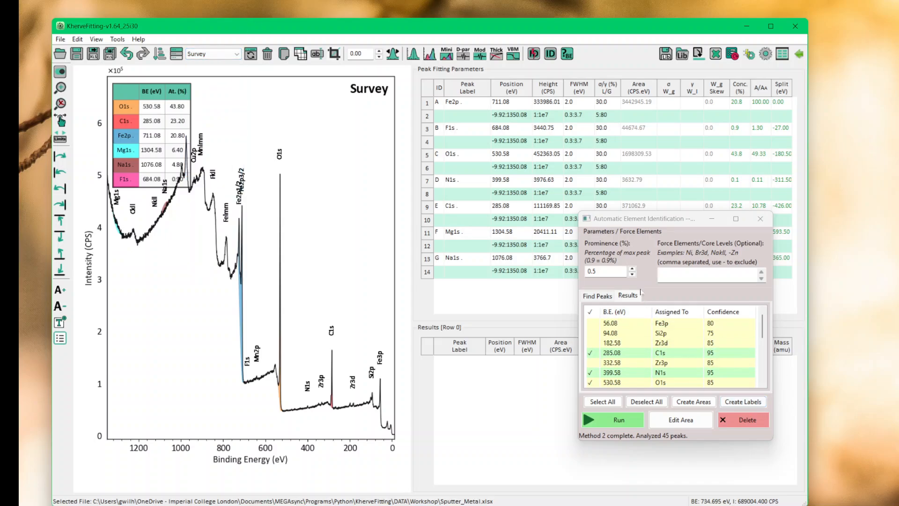
Lower the prominence to 0.4% and rerun the automatic element identification on the survey.
left_click(631, 274)
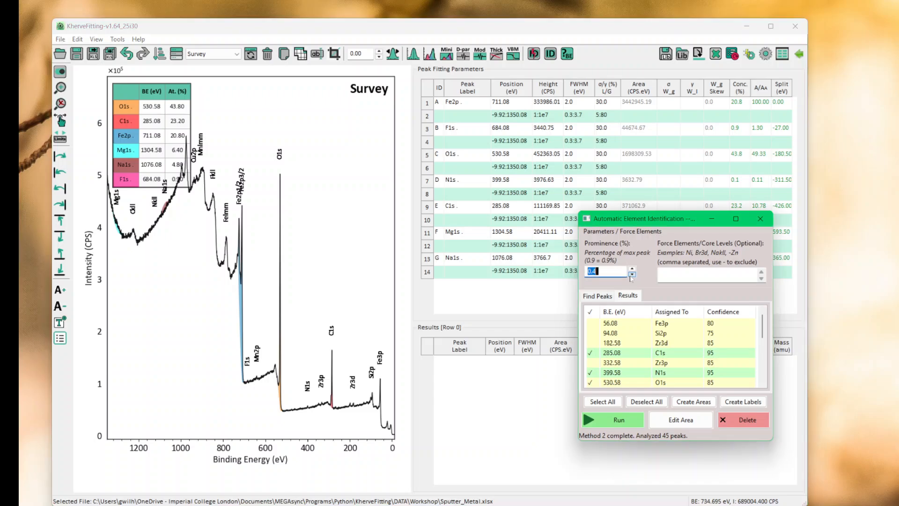
left_click(592, 428)
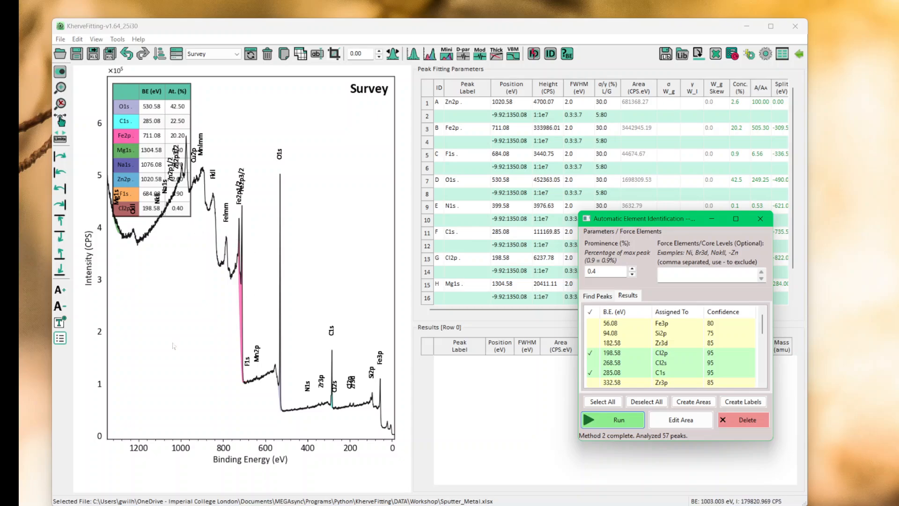
Display the list of plot labels and move the survey's atomic percentage table to the empty area below the spectrum.
left_click(60, 338)
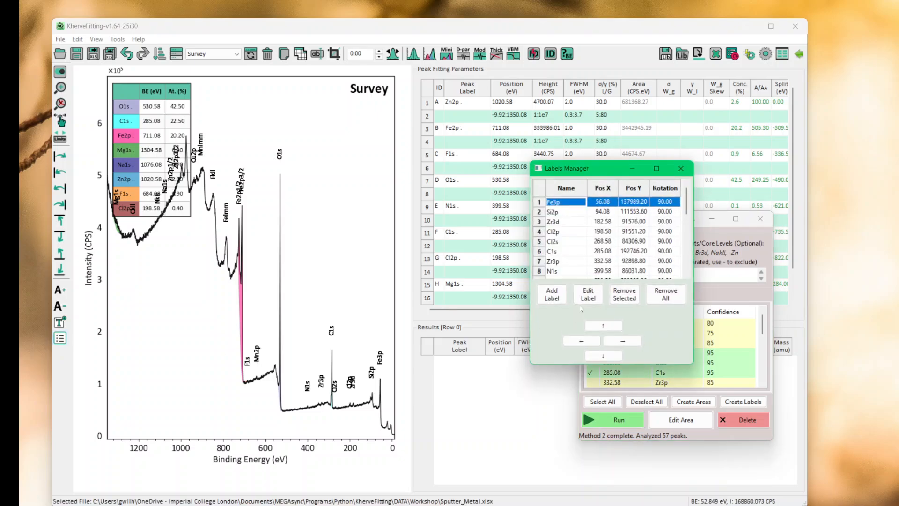
left_click_drag(578, 173, 452, 309)
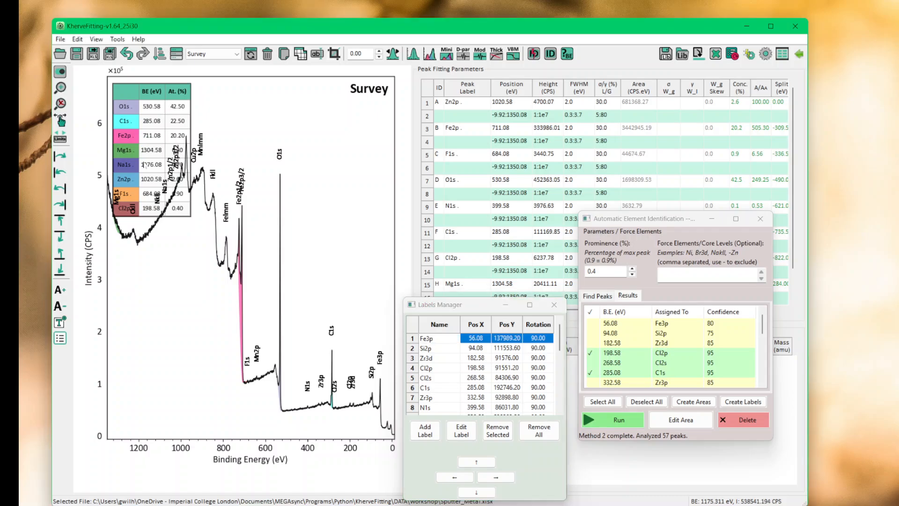
left_click_drag(143, 139, 161, 321)
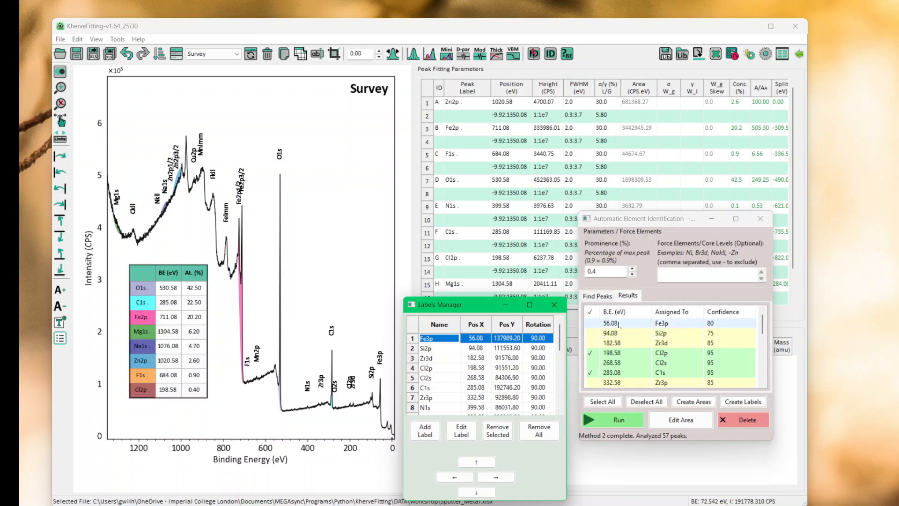
Set Survey Table Display to Off in the plot preferences and save them.
left_click(767, 54)
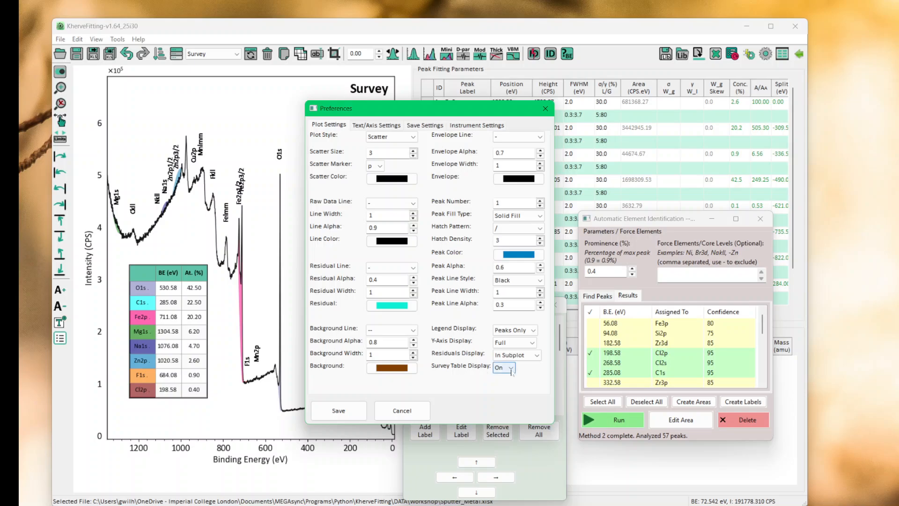
left_click(506, 368)
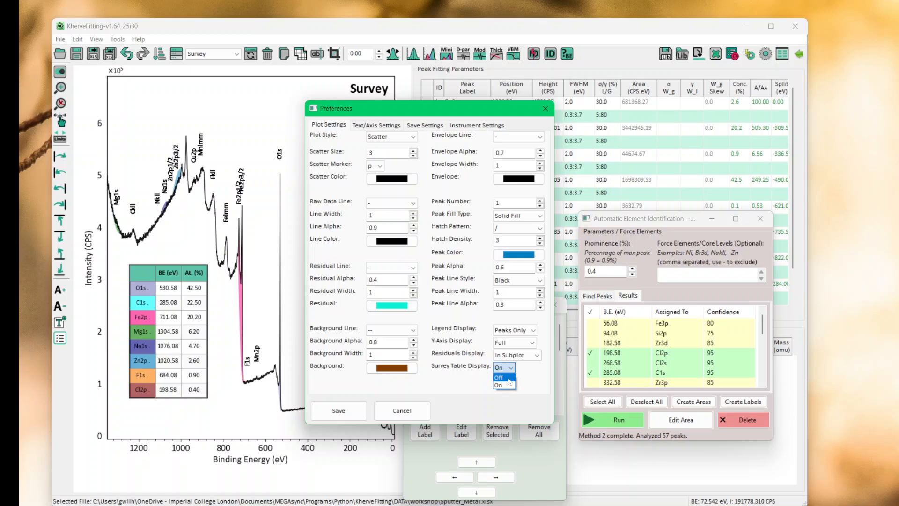
left_click(509, 378)
left_click(338, 410)
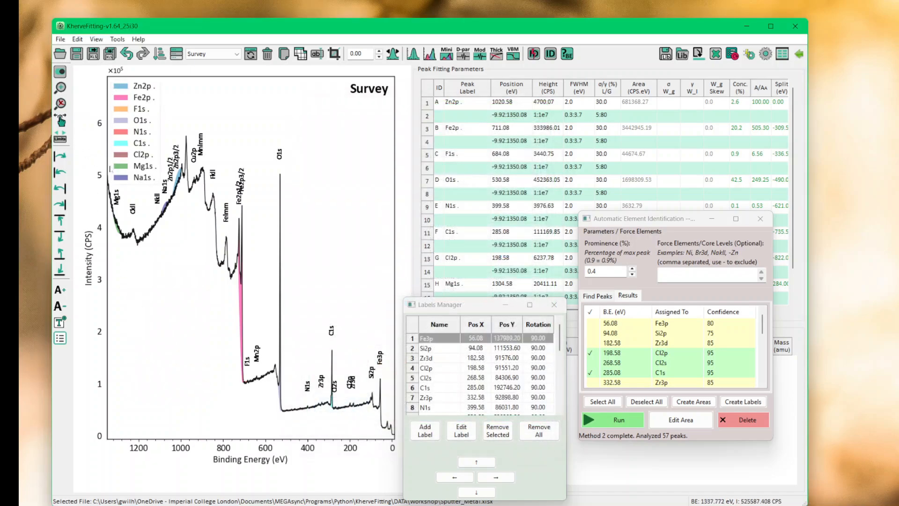
Set Survey Table Display back to On in the saved preferences, and view Survey1 before returning to the first Survey.
left_click(766, 54)
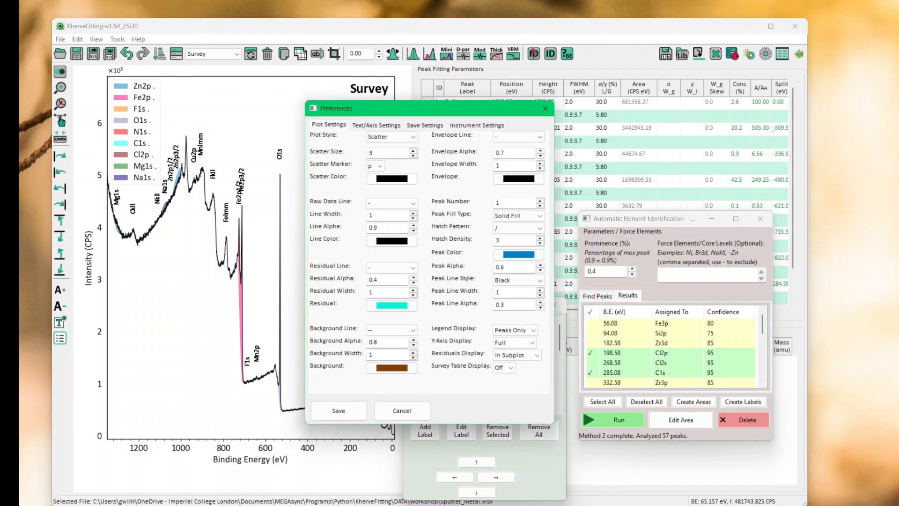
left_click(505, 368)
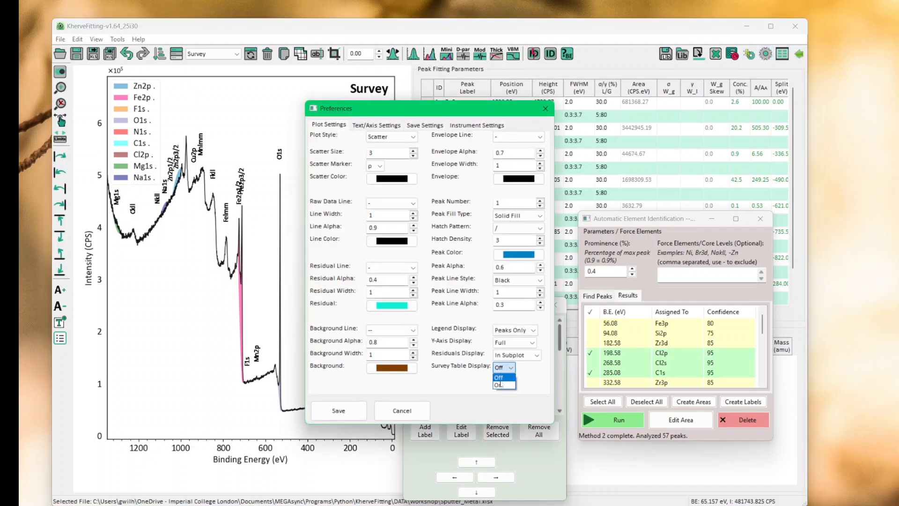
left_click(498, 384)
left_click(338, 409)
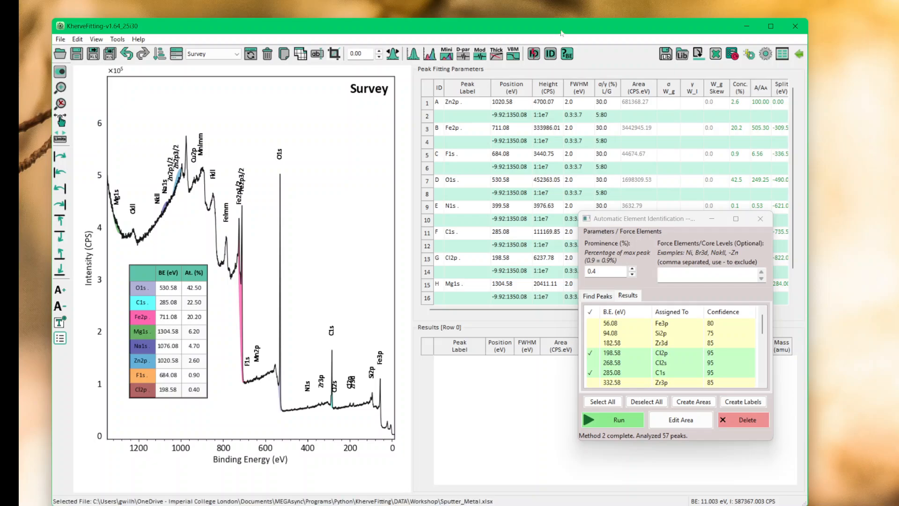
key("ctrl+bracketright")
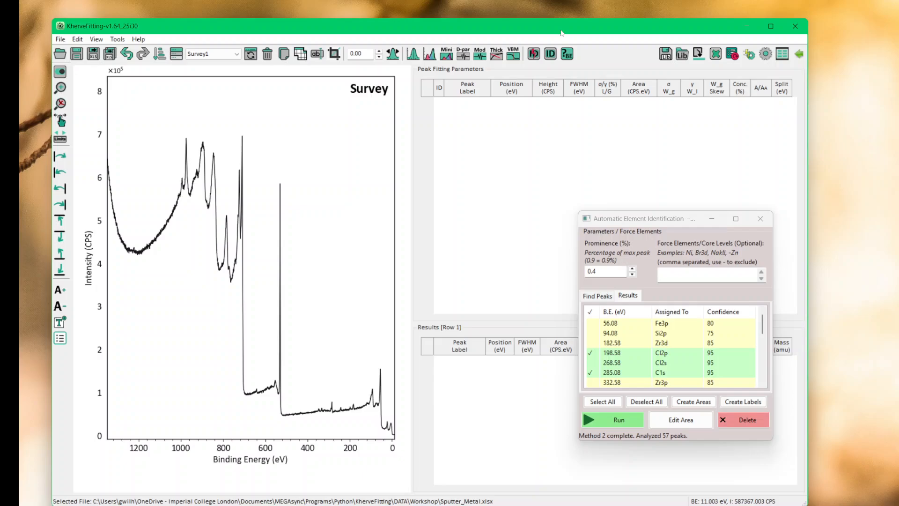
key("ctrl+bracketleft")
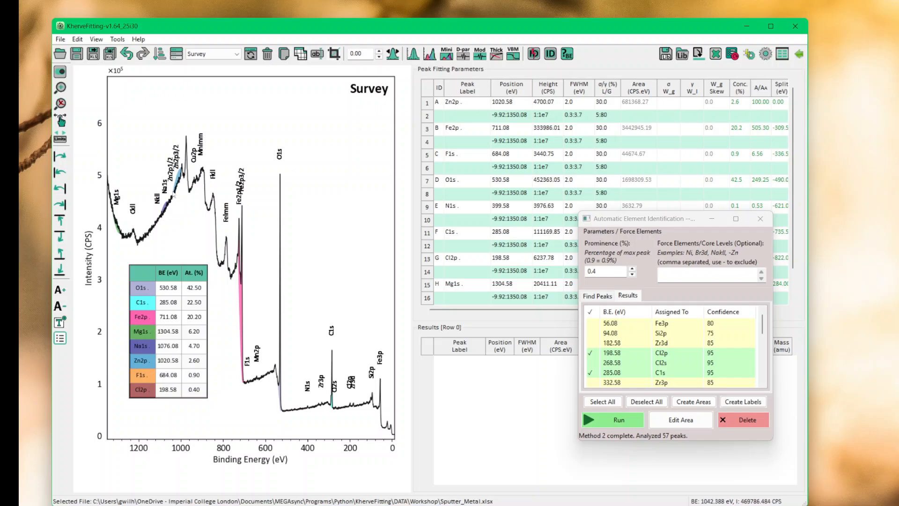
Delete the Zn2p and Na1s peaks from the survey's peak fitting table.
right_click(468, 107)
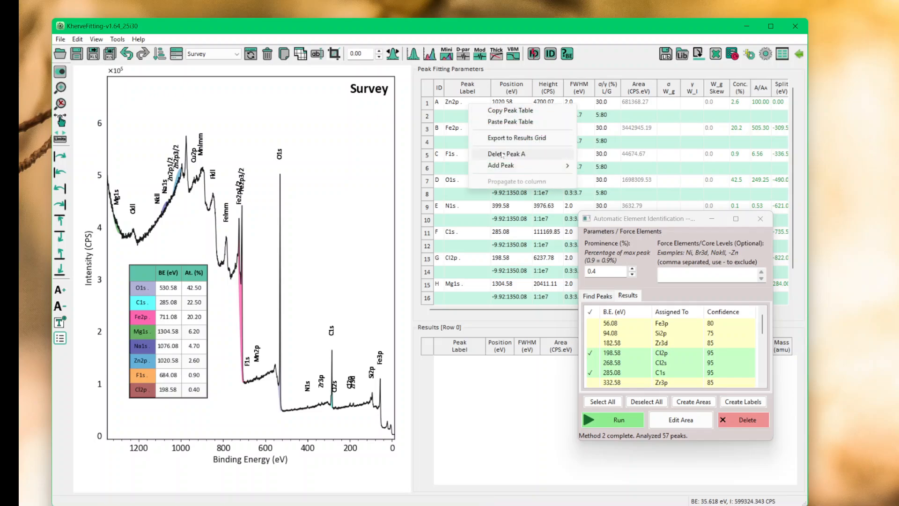
left_click(502, 155)
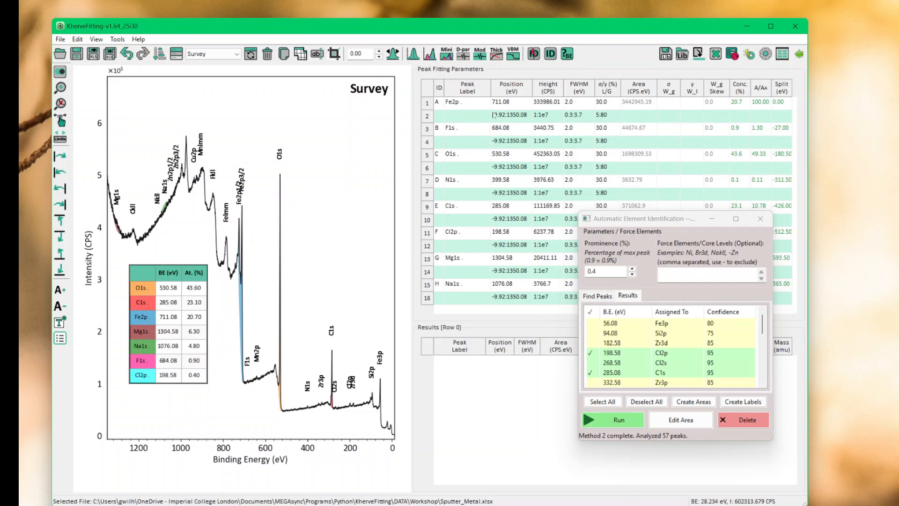
right_click(463, 287)
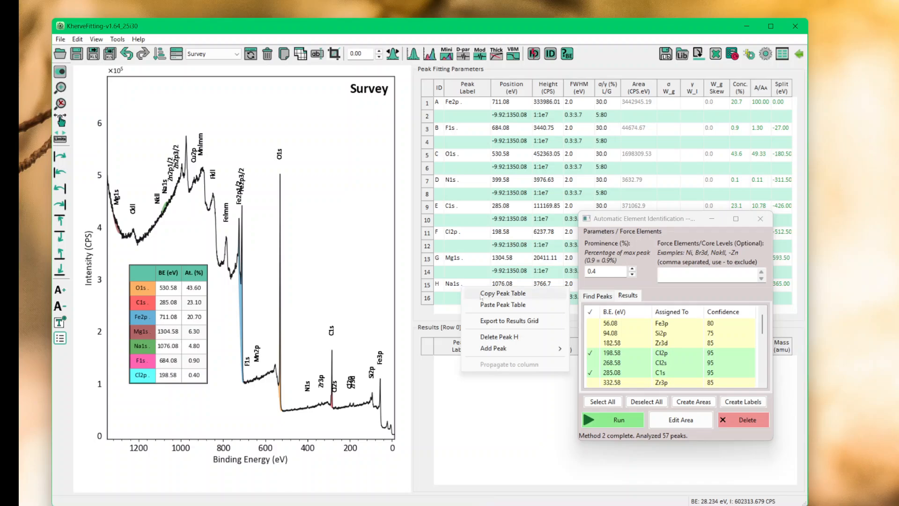
left_click(488, 337)
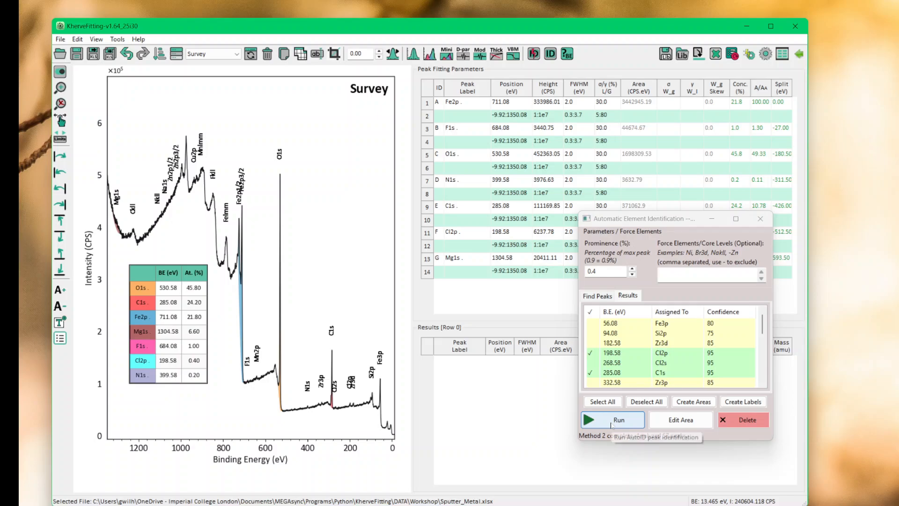
Raise the prominence to 0.9% and rerun the automatic element identification on the survey.
left_click(611, 424)
left_click(635, 270)
left_click(635, 269)
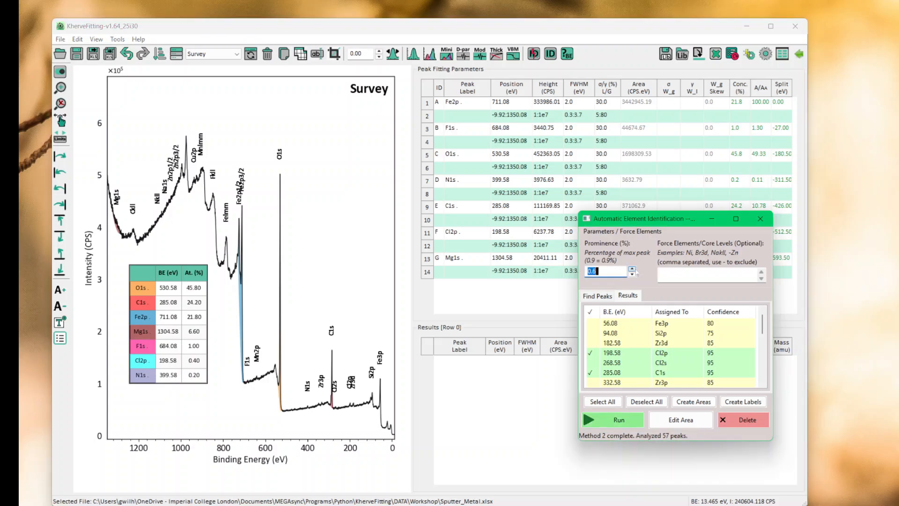
left_click(614, 420)
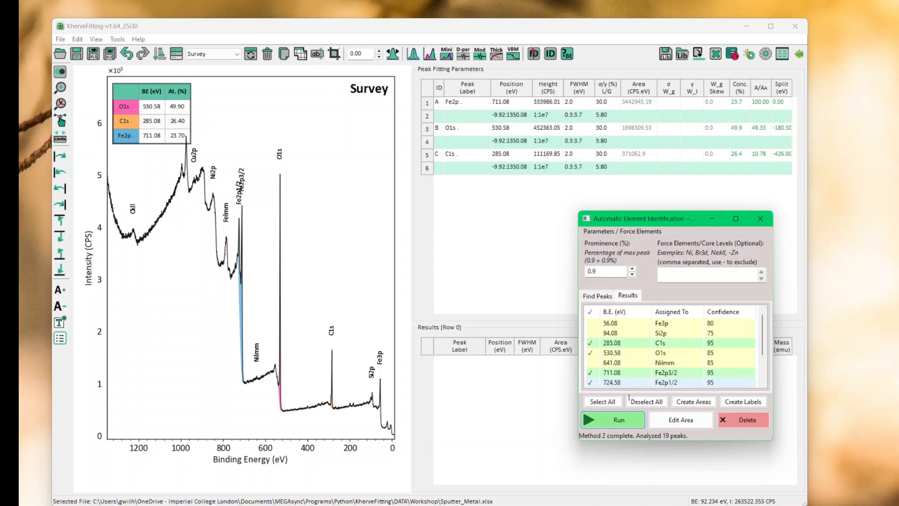
Start editing the identified areas and cycle through the peak background regions until Fe2p is selected.
left_click(681, 419)
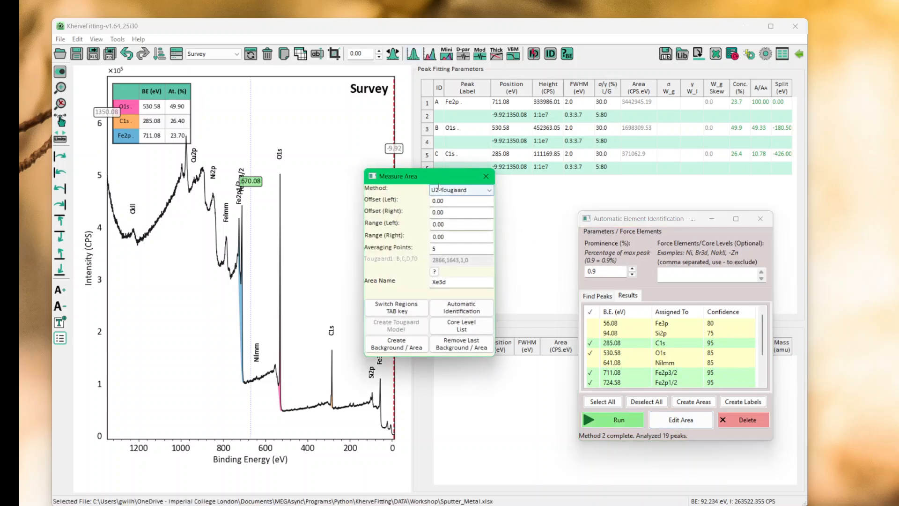
left_click_drag(428, 179, 502, 226)
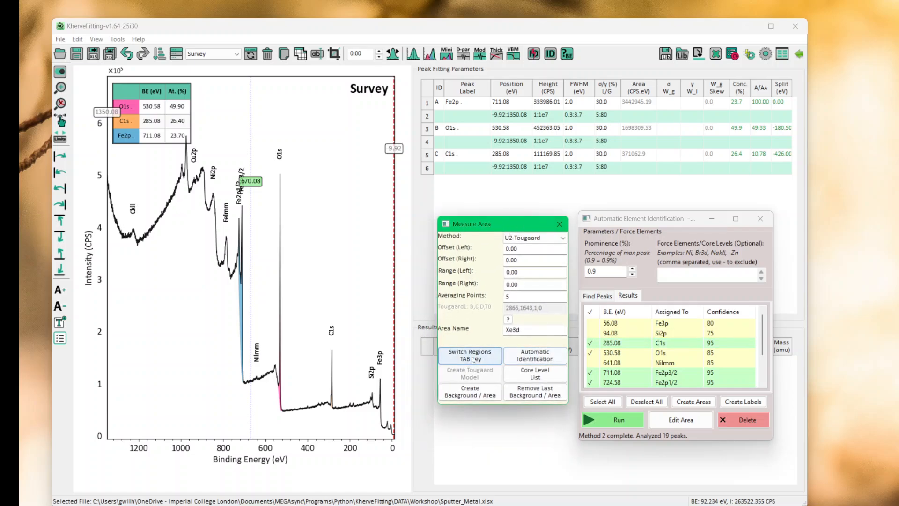
left_click(473, 359)
left_click(473, 360)
left_click(473, 360)
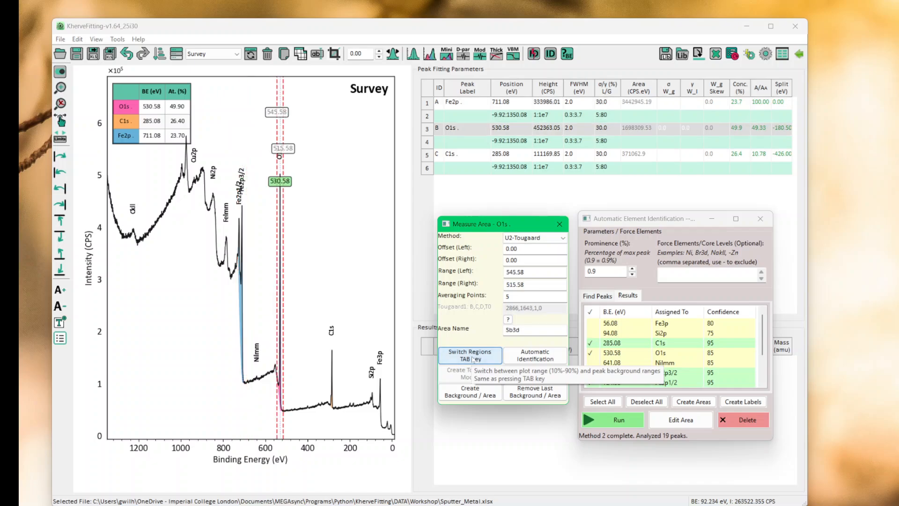
left_click(473, 359)
left_click(473, 360)
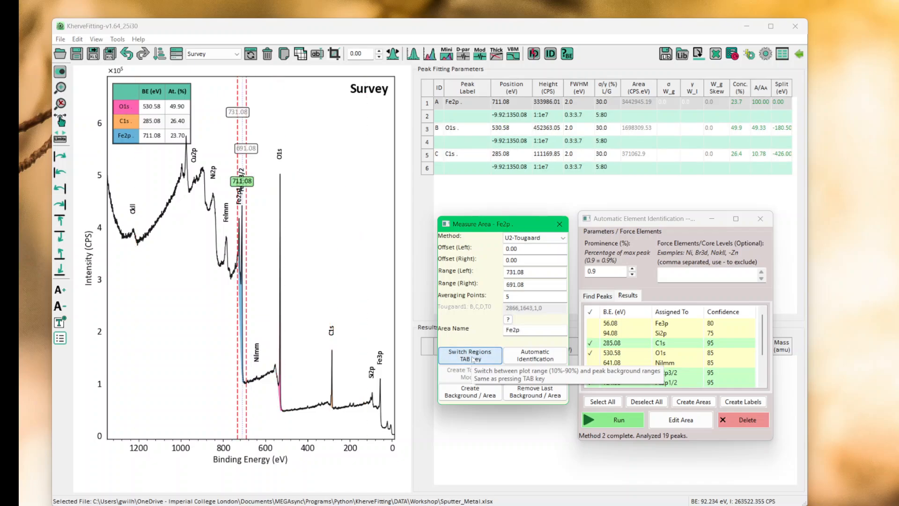
left_click(473, 359)
left_click(473, 359)
left_click(473, 359)
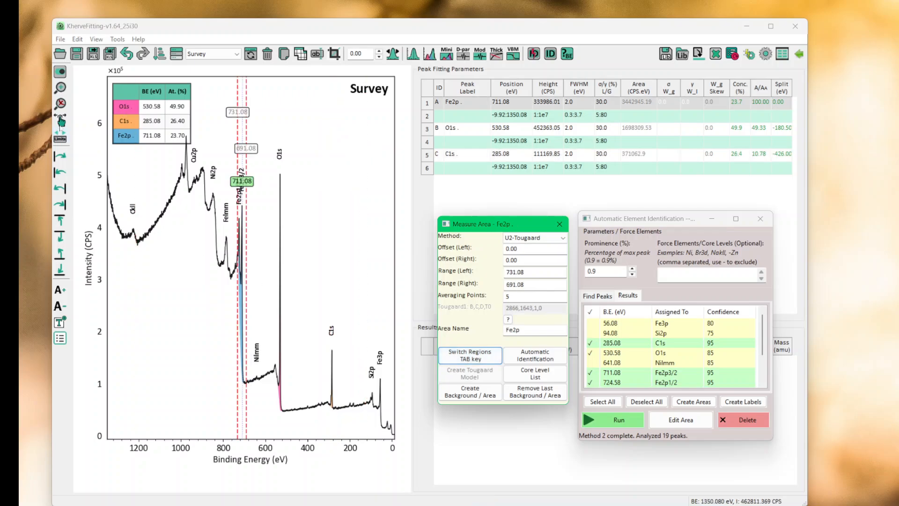
Widen the Fe2p background range to about 745.08 to 661.04 eV on the survey plot.
left_click(60, 88)
left_click_drag(219, 203, 263, 391)
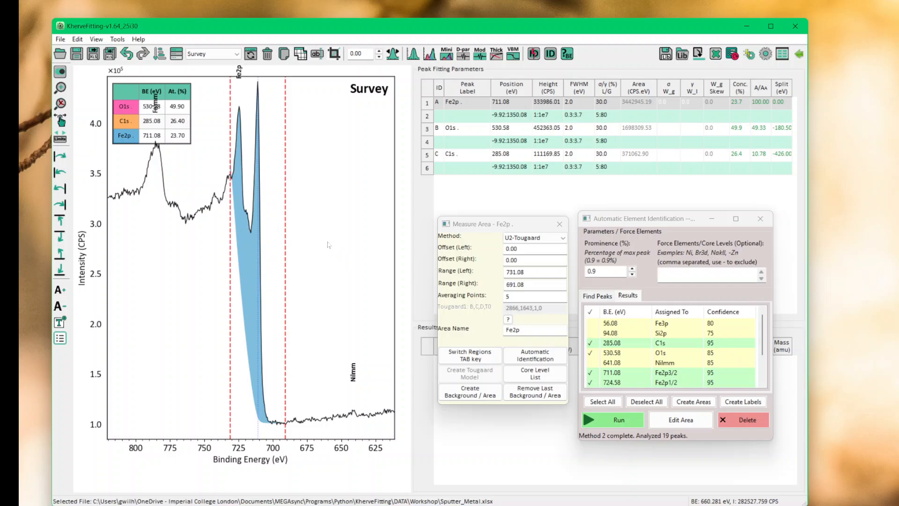
scroll(327, 246, "down", 1)
scroll(327, 245, "up", 1)
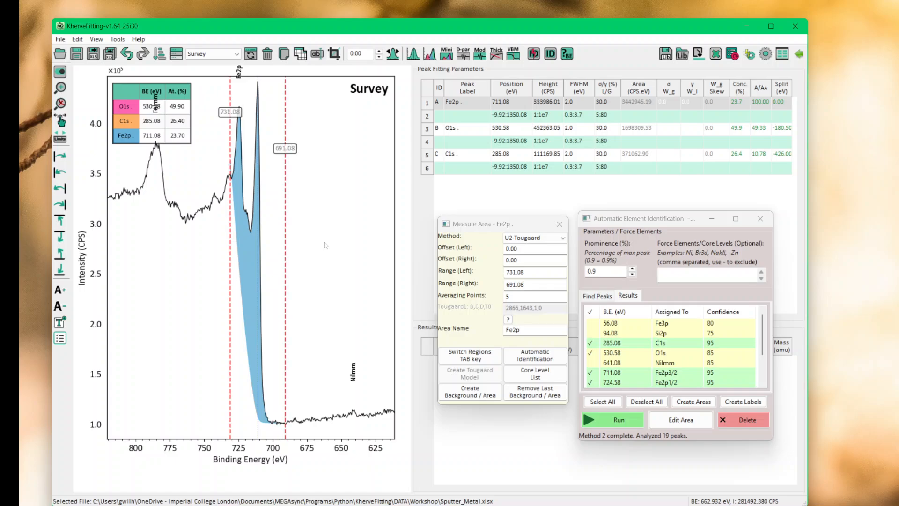
scroll(326, 246, "up", 5)
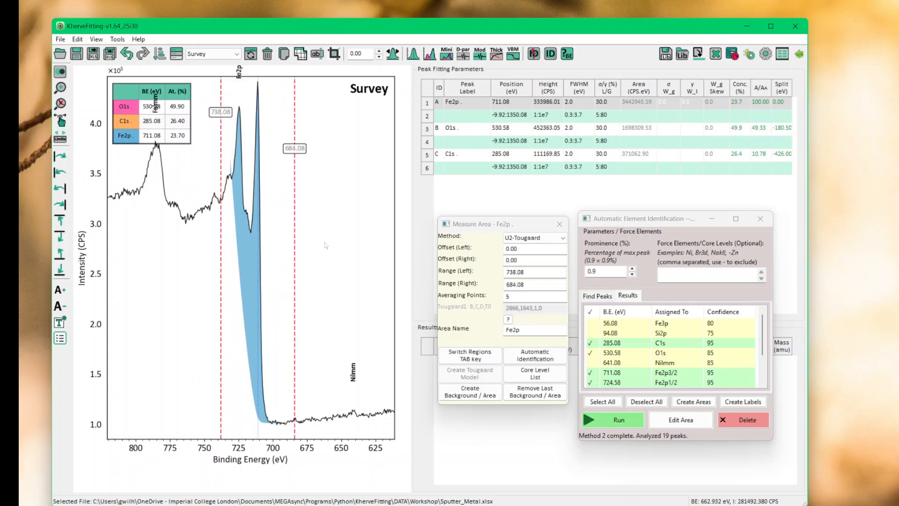
scroll(326, 245, "up", 3)
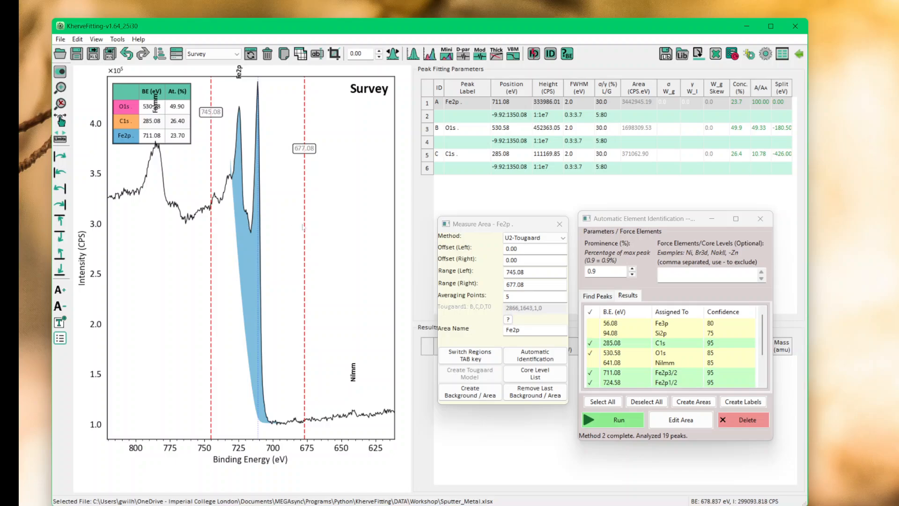
left_click(362, 233)
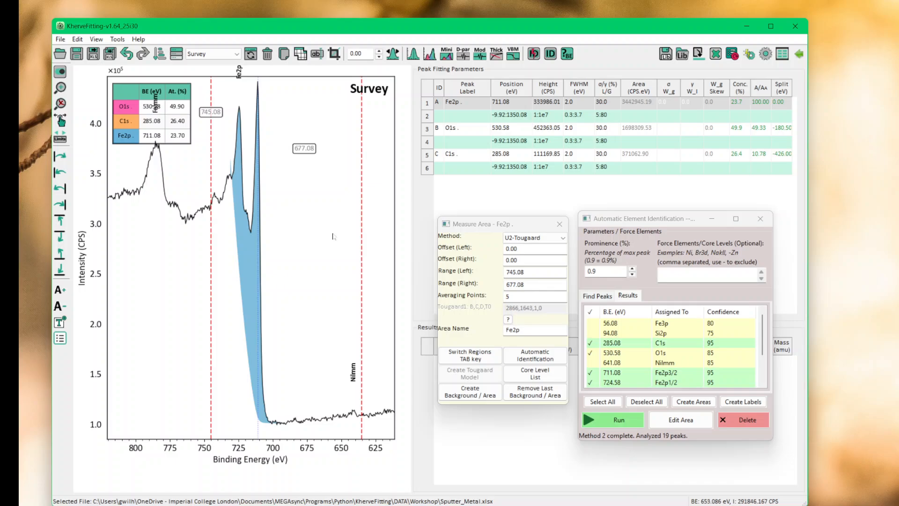
left_click_drag(330, 238, 326, 265)
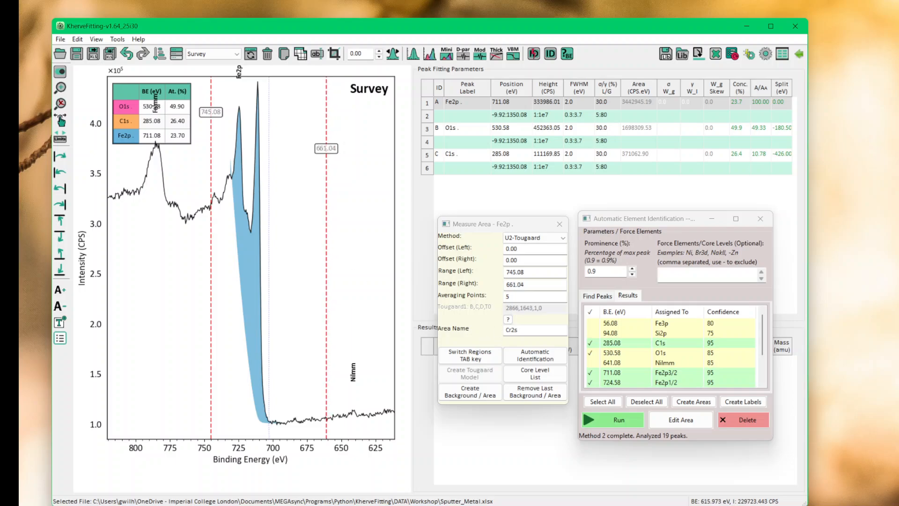
Show the core level list for the selected range and choose Fe2p as the area name.
left_click(538, 376)
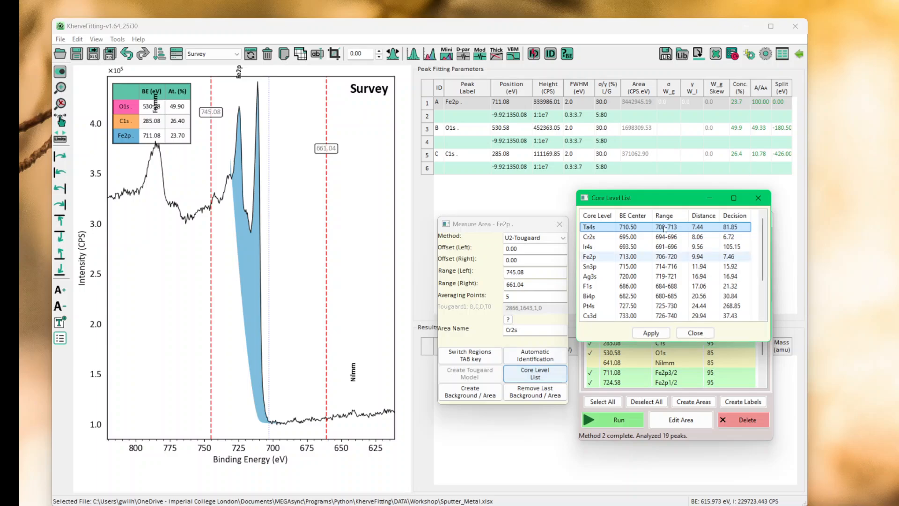
left_click_drag(670, 195, 678, 57)
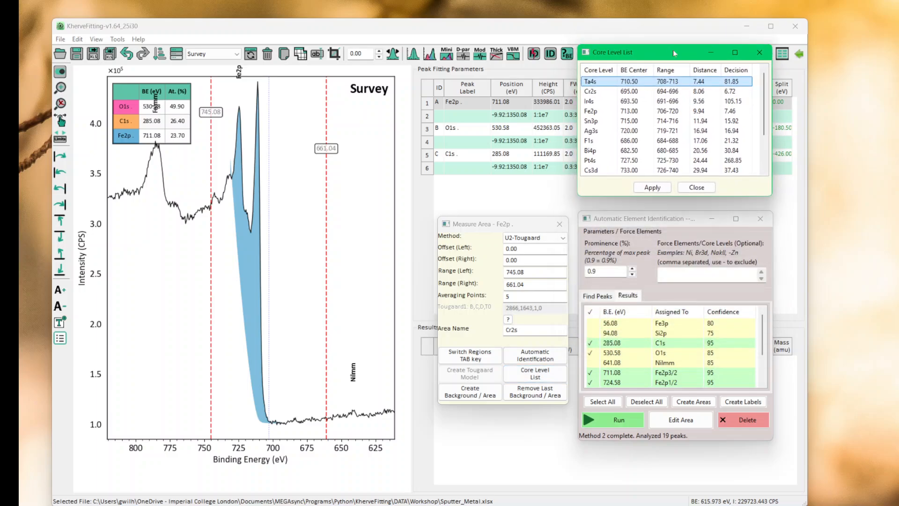
left_click(601, 113)
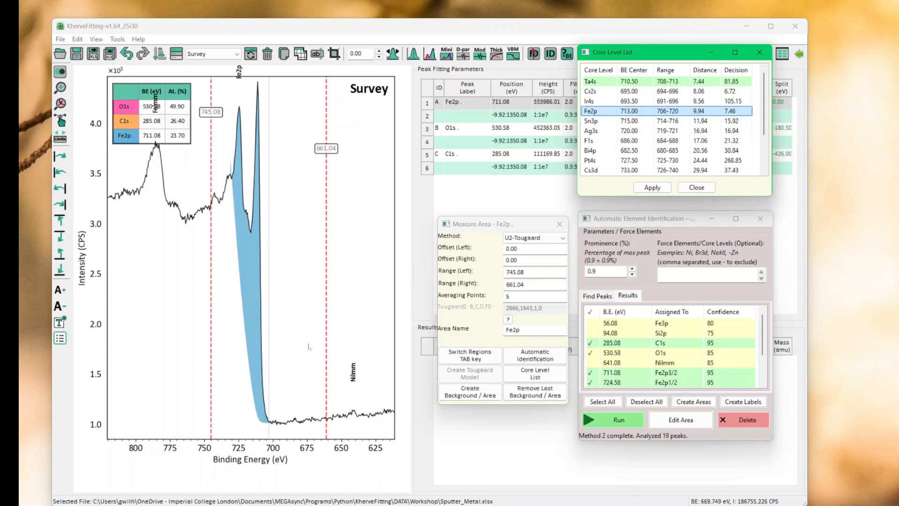
Shift the Fe2p range to about 755.70 to 671.66 eV and create its background and area.
left_click(266, 330)
left_click_drag(267, 328, 254, 334)
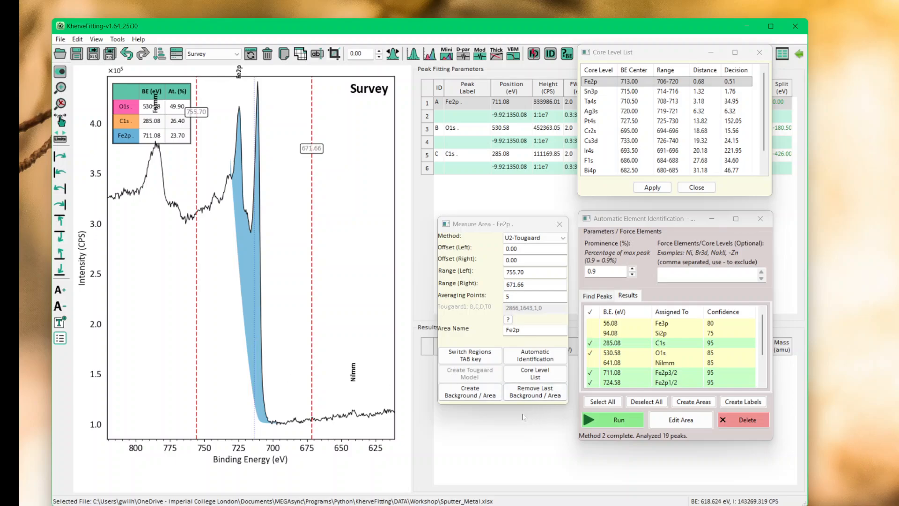
left_click(490, 387)
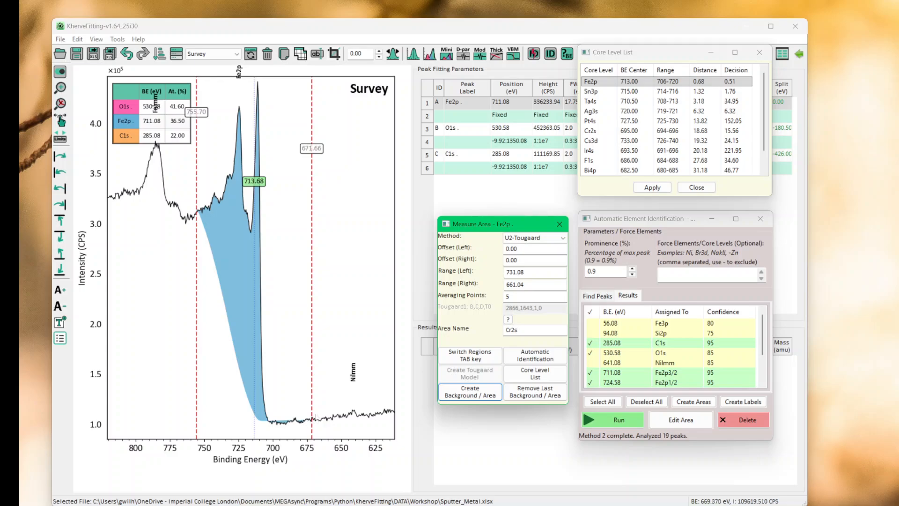
Move the Fe2p range's low-energy limit to about 697.77 eV, assign the Fe2p core level, and recreate its background and area.
left_click_drag(310, 417, 278, 428)
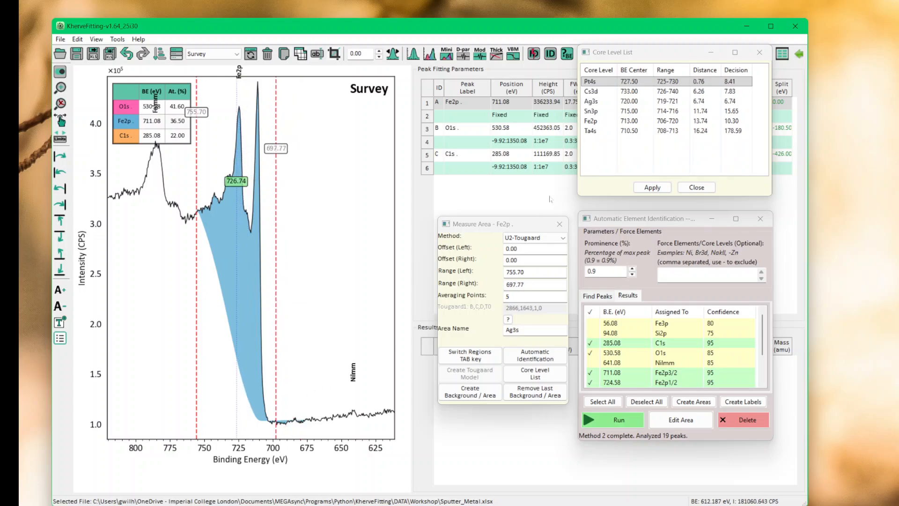
left_click(601, 122)
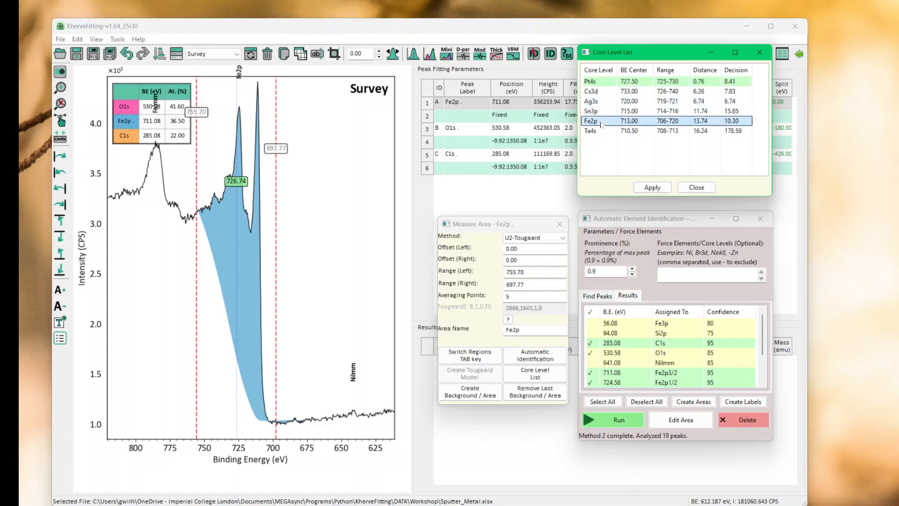
left_click(481, 397)
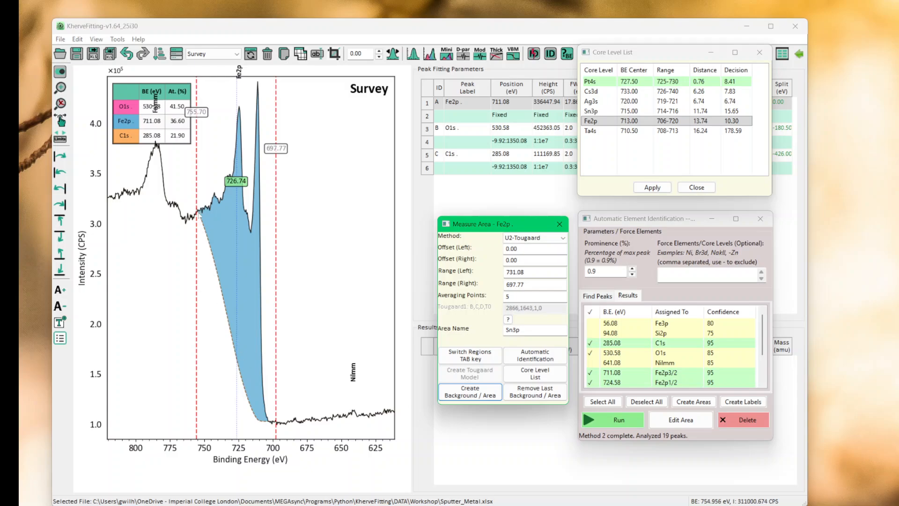
Try extending the Fe2p range's high-energy limit to about 764.80 eV, reassign Fe2p, and recreate its background and area.
left_click_drag(200, 213, 184, 224)
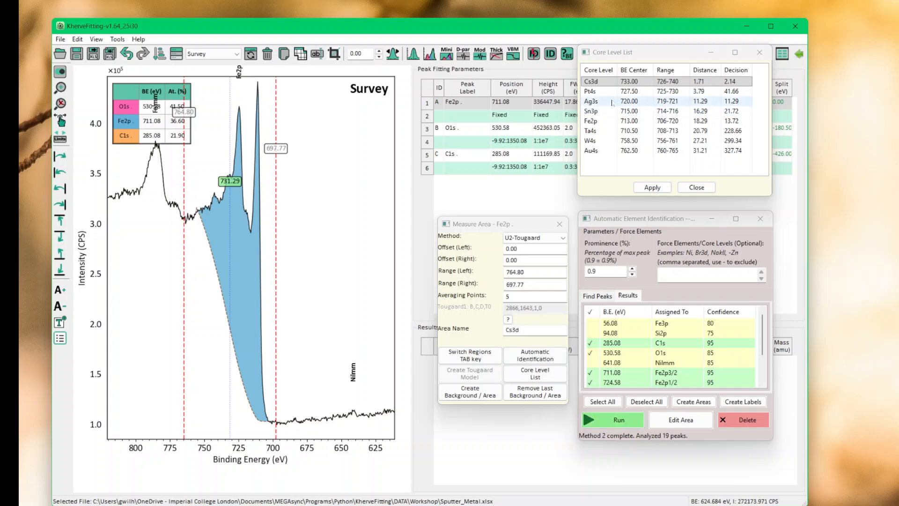
left_click(599, 122)
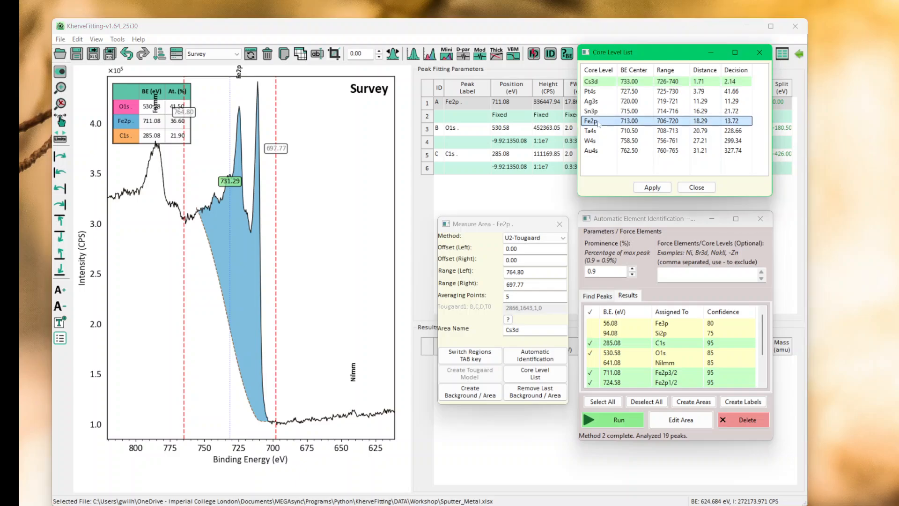
left_click(481, 396)
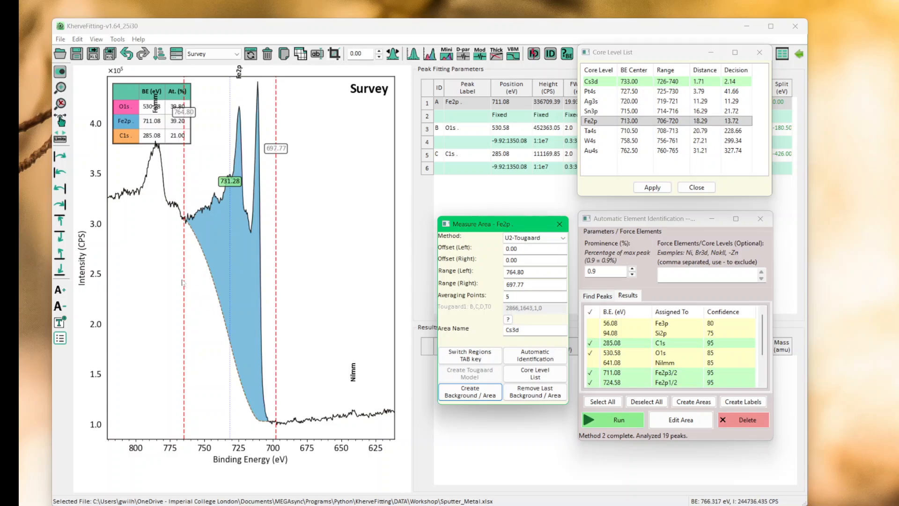
Bring the Fe2p range's high-energy limit in to about 739.43 eV, reassign Fe2p, and recreate its background and area.
left_click_drag(184, 284, 219, 312)
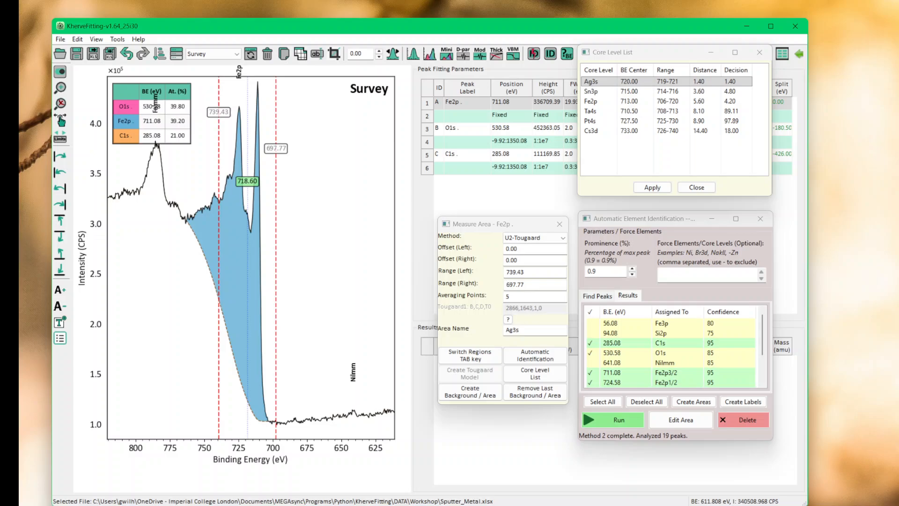
left_click(604, 101)
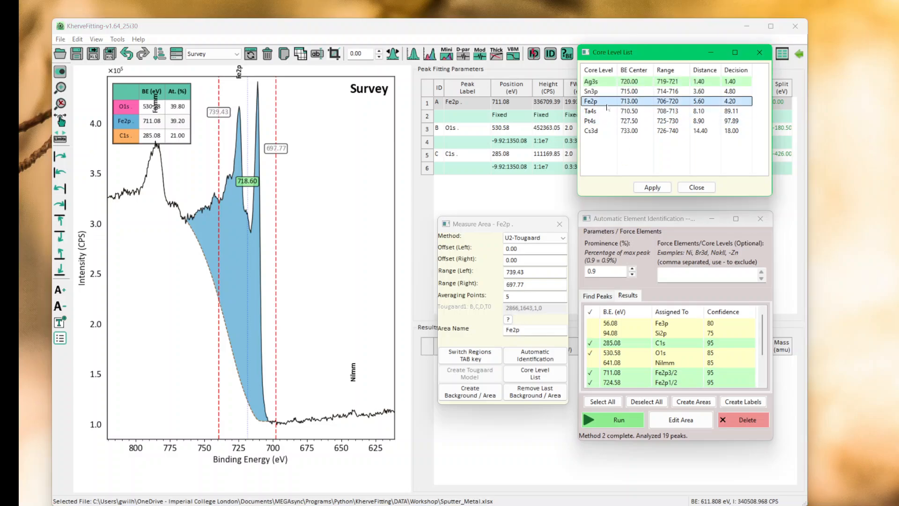
left_click(470, 391)
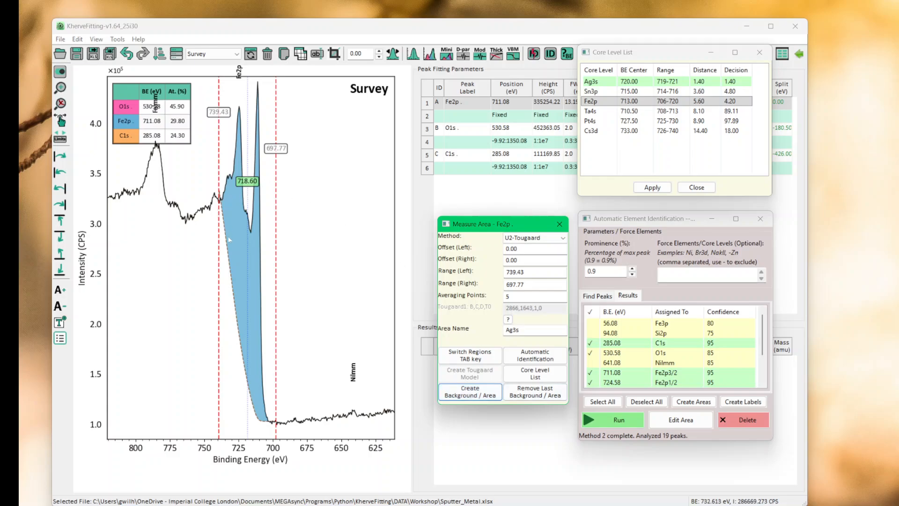
Switch to the O1s background region, extend its high-energy limit to about 561.75 eV, and recreate its background and area.
right_click(333, 221)
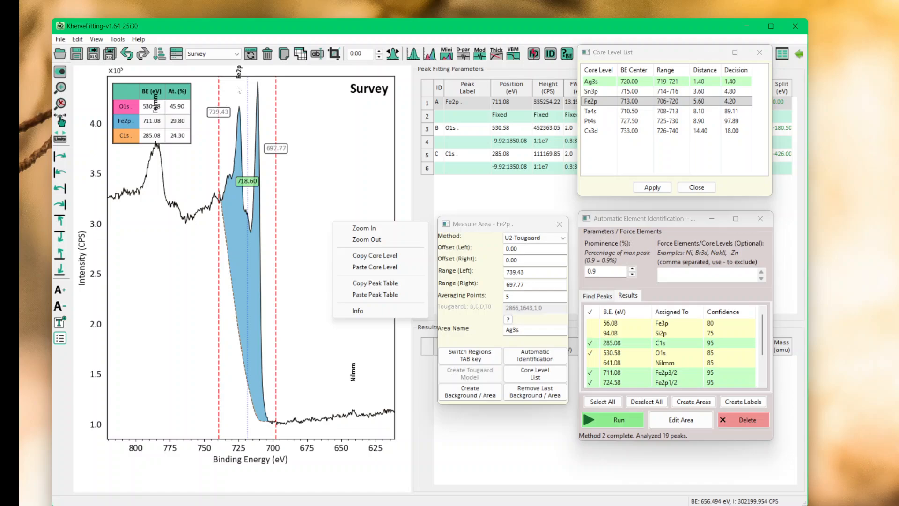
left_click(380, 244)
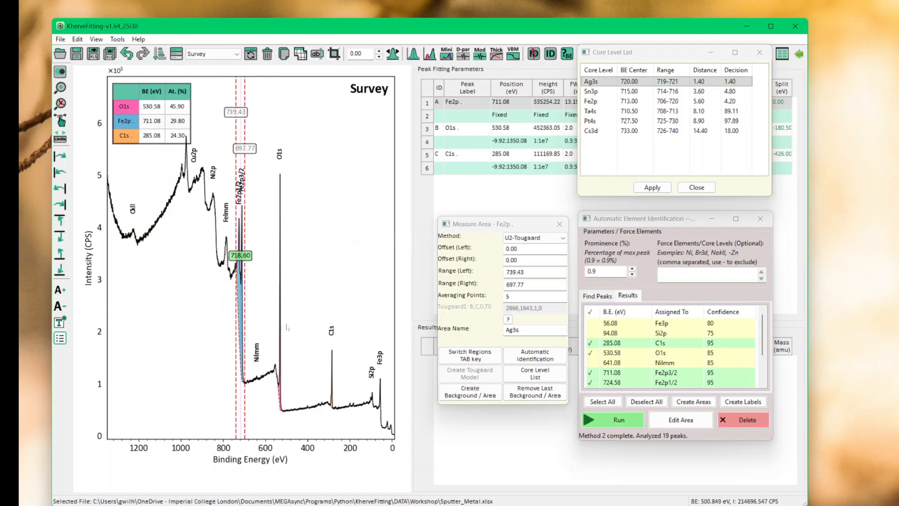
left_click(461, 358)
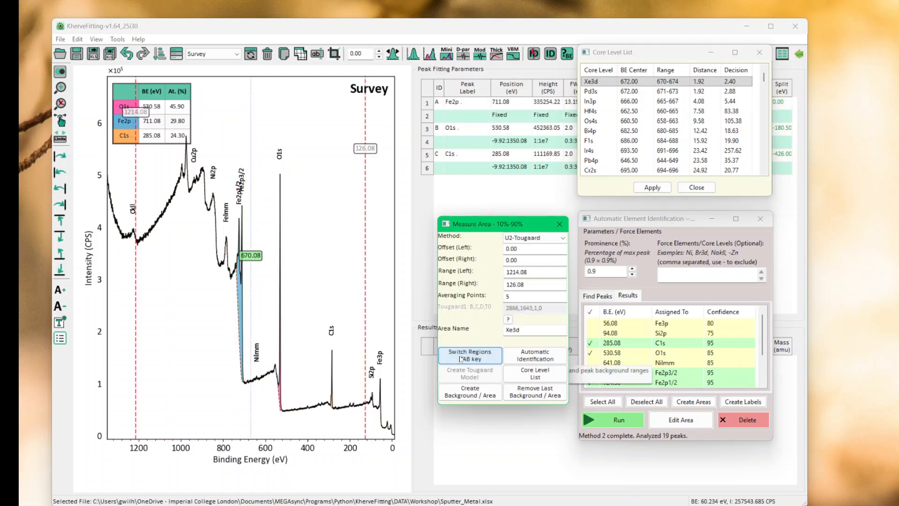
left_click(461, 359)
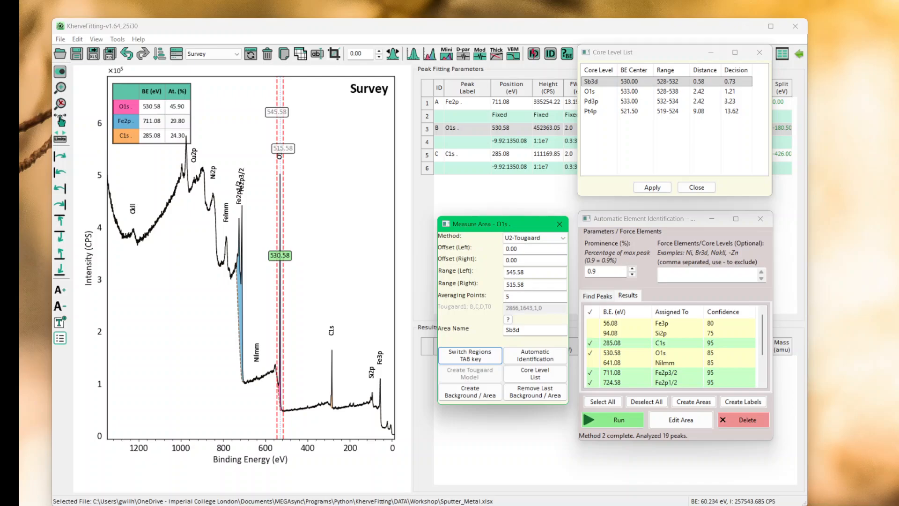
left_click(263, 359)
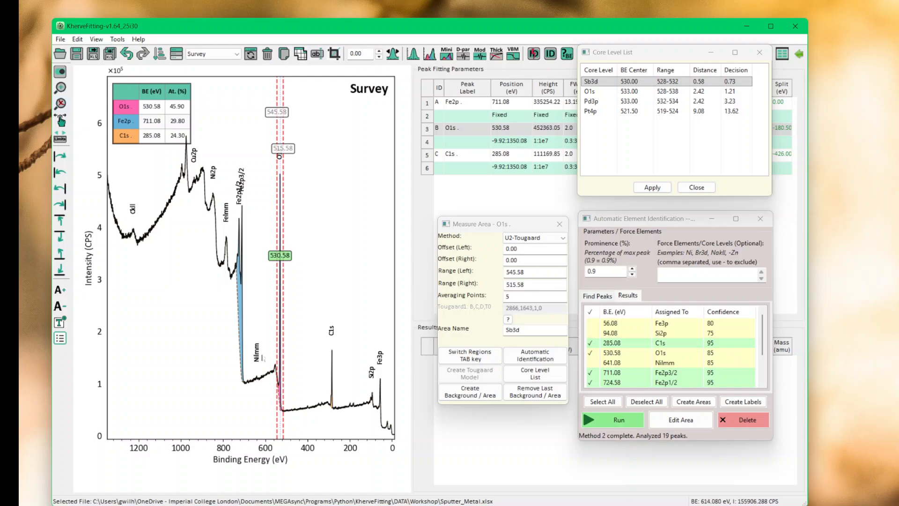
left_click_drag(262, 358, 298, 424)
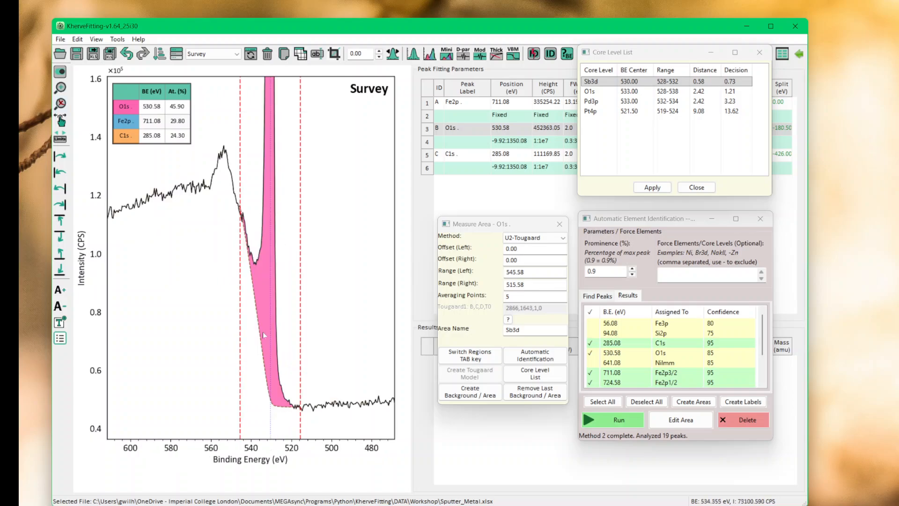
left_click_drag(241, 328, 208, 324)
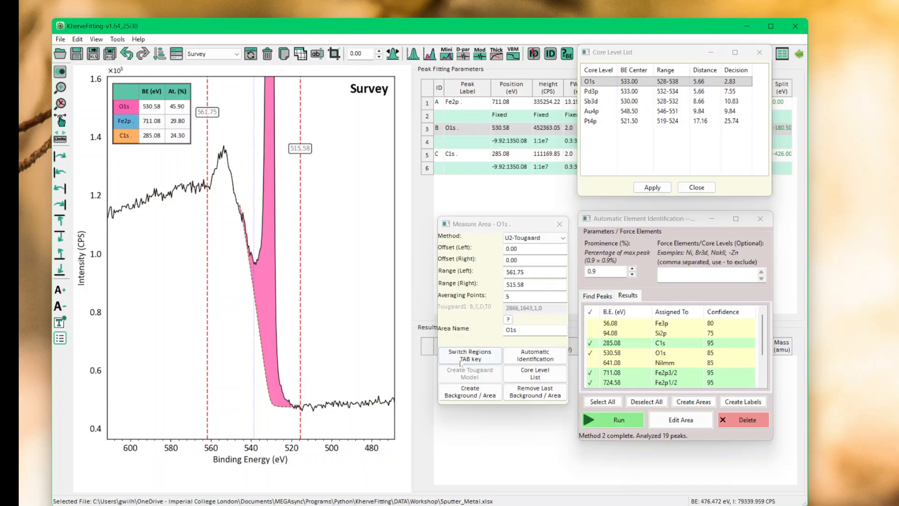
left_click(463, 395)
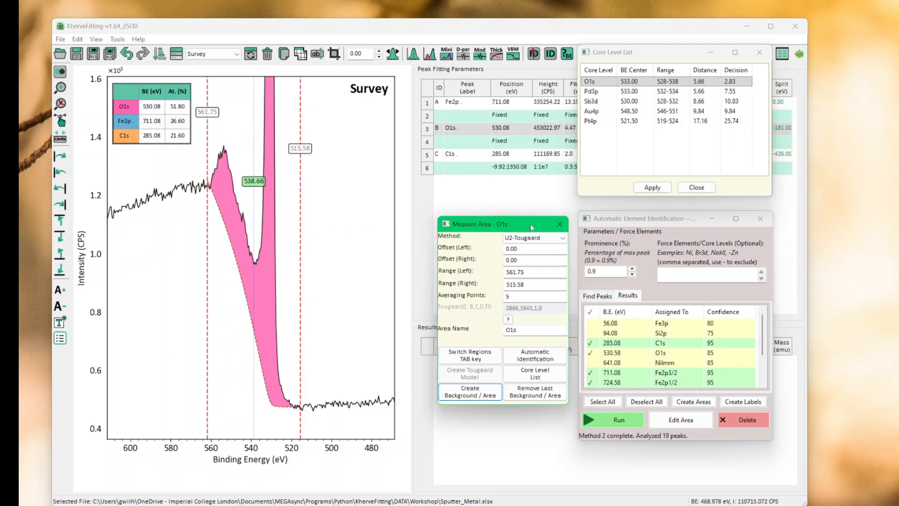
Close the area measurement and core level list windows, and move the element identification window clear of the peak fitting table.
left_click(559, 226)
left_click(760, 52)
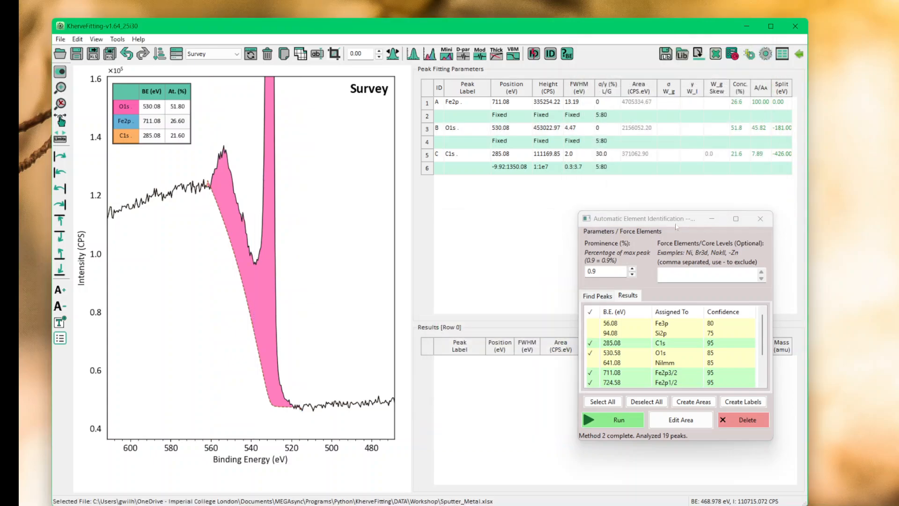
left_click_drag(676, 226, 680, 257)
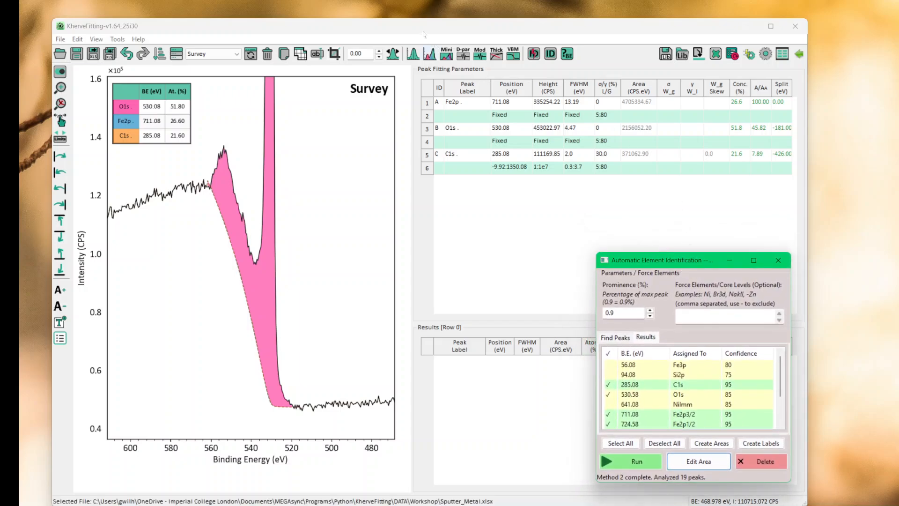